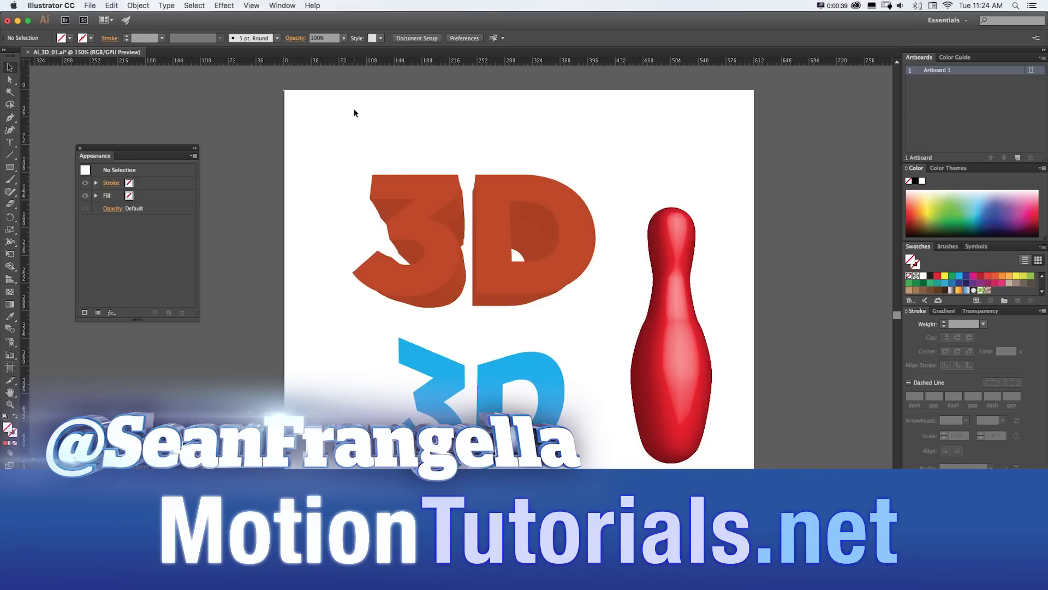
- Select the red extruded text and toggle its 3D Extrude & Bevel effect off and on, leaving settings unchanged
left_click(222, 5)
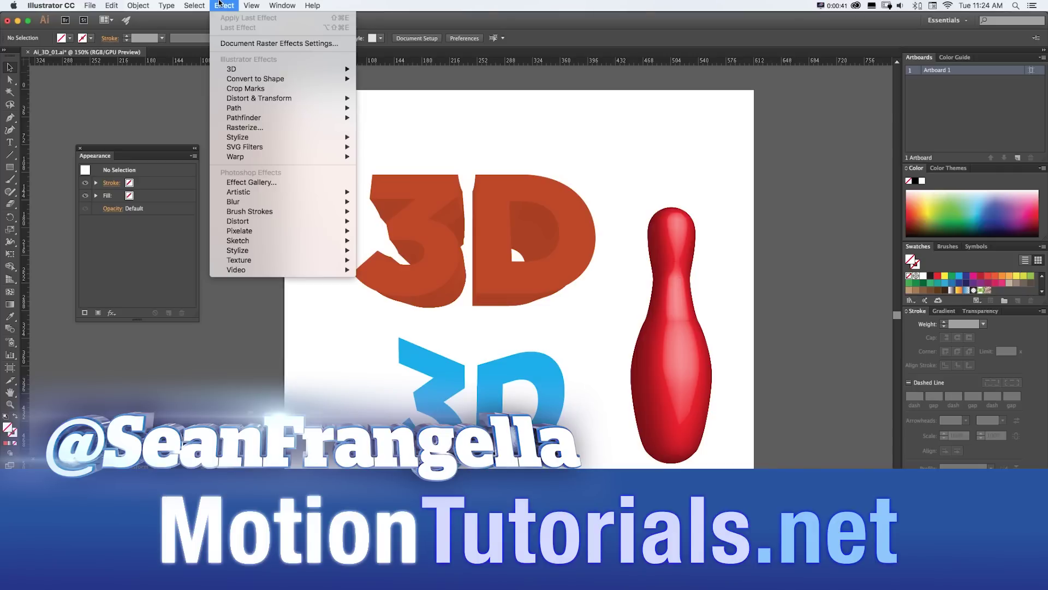
mouse_move(331, 71)
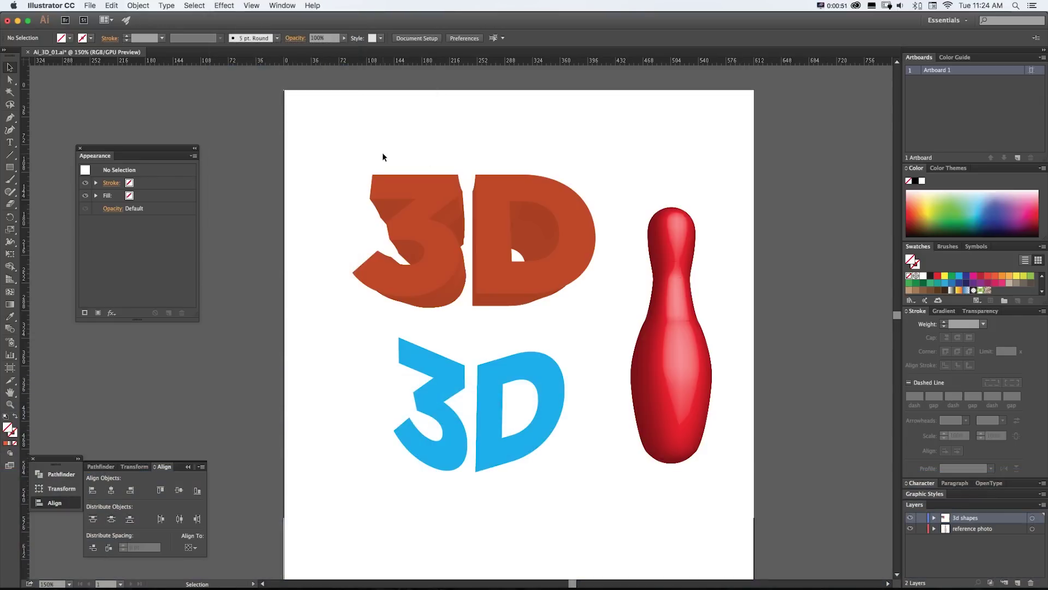
left_click_drag(342, 159, 383, 250)
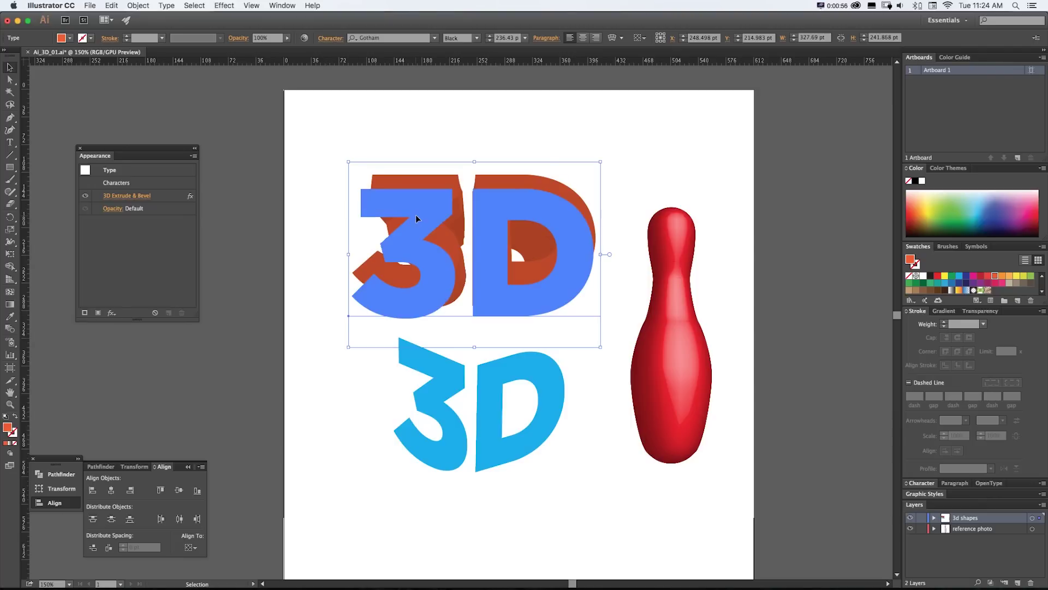
left_click(86, 196)
left_click(85, 197)
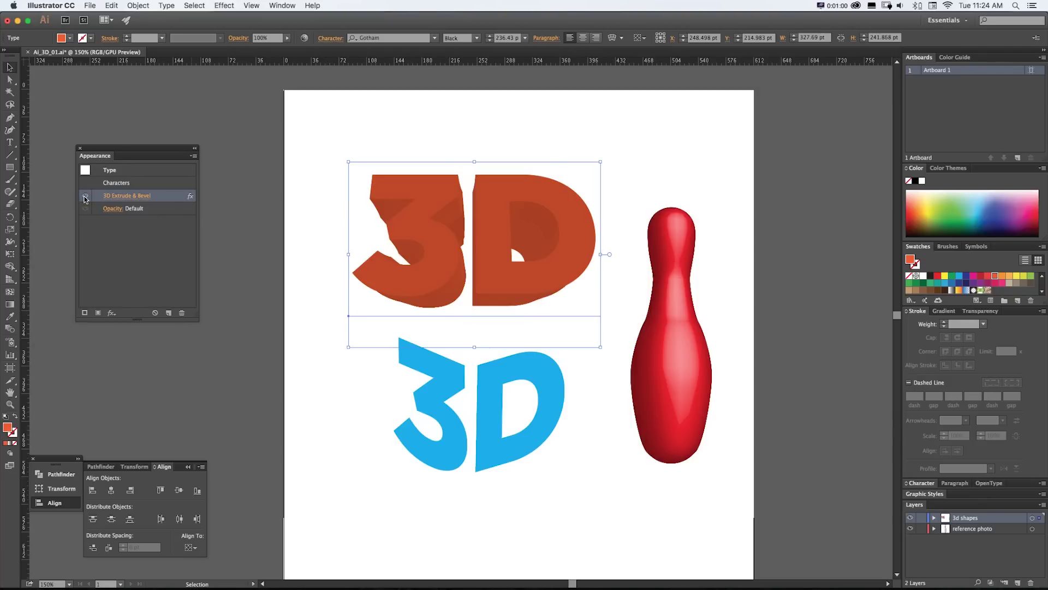
left_click(85, 196)
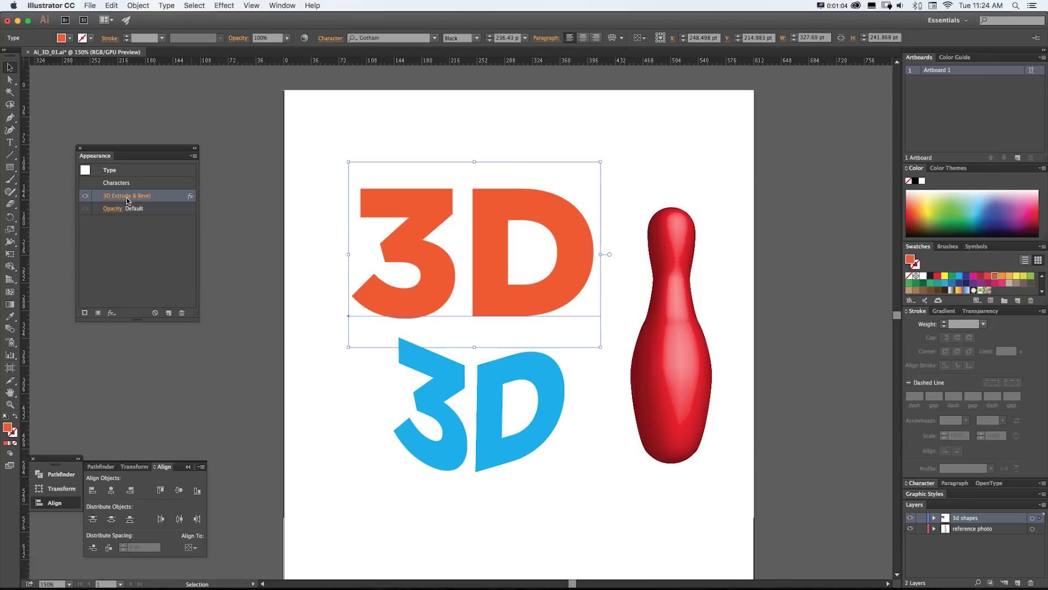
left_click(126, 198)
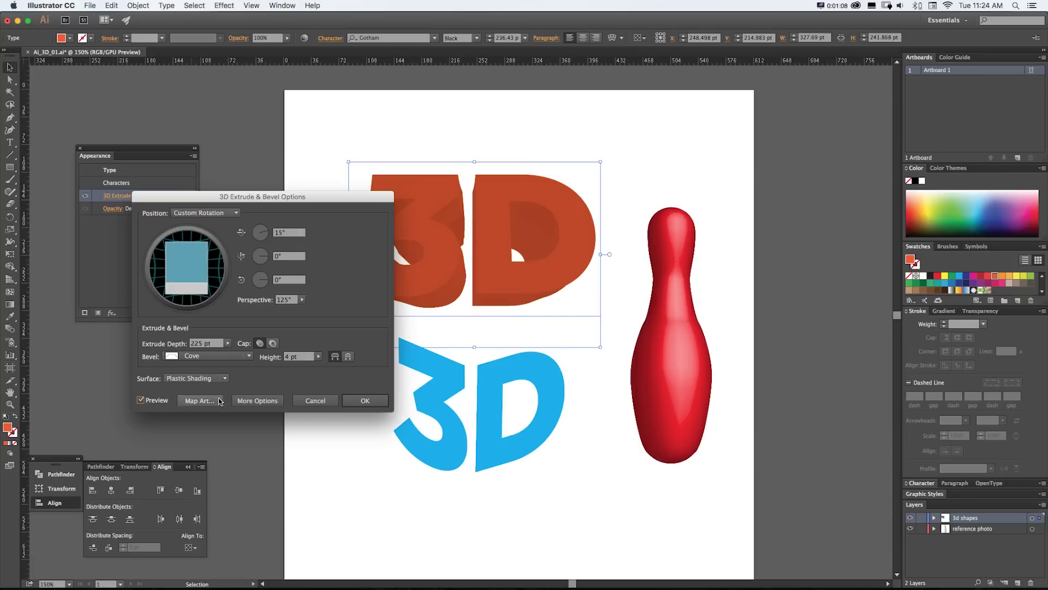
left_click(311, 403)
- Retype the extruded text as 4D, then as SF
double_click(479, 269)
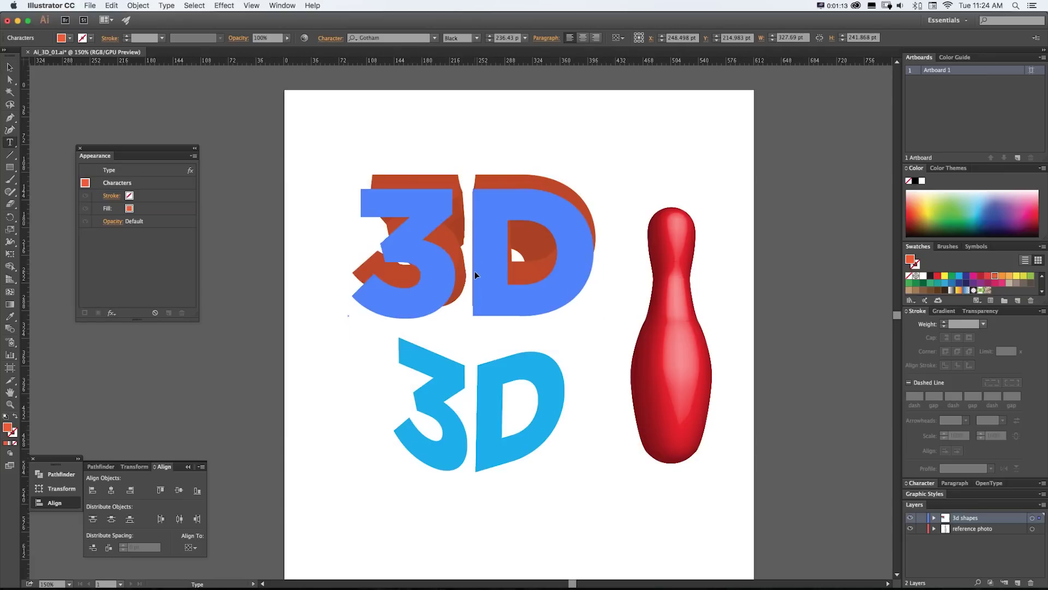
type("4D")
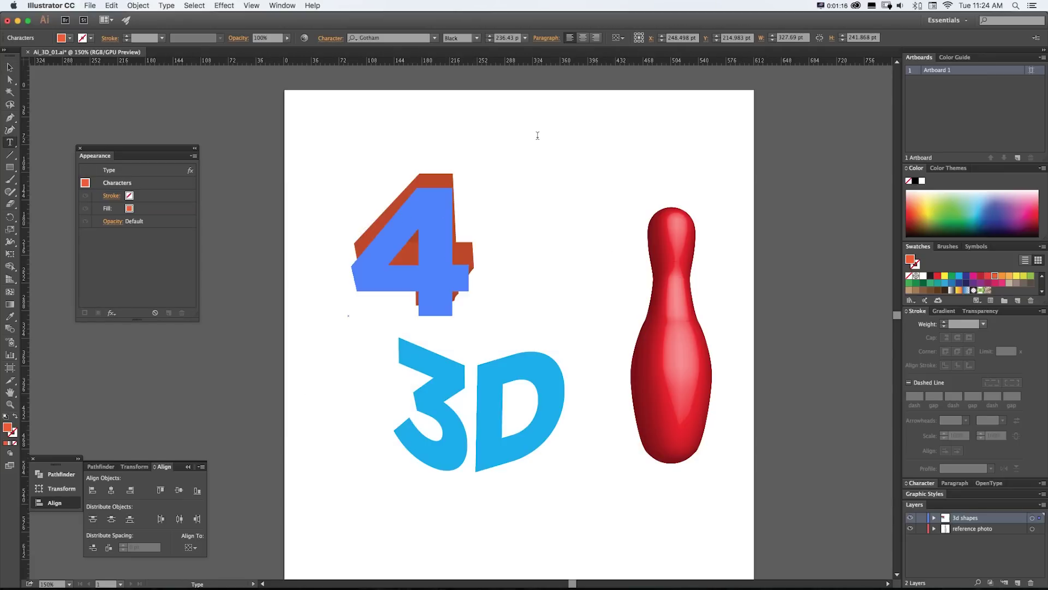
left_click(10, 67)
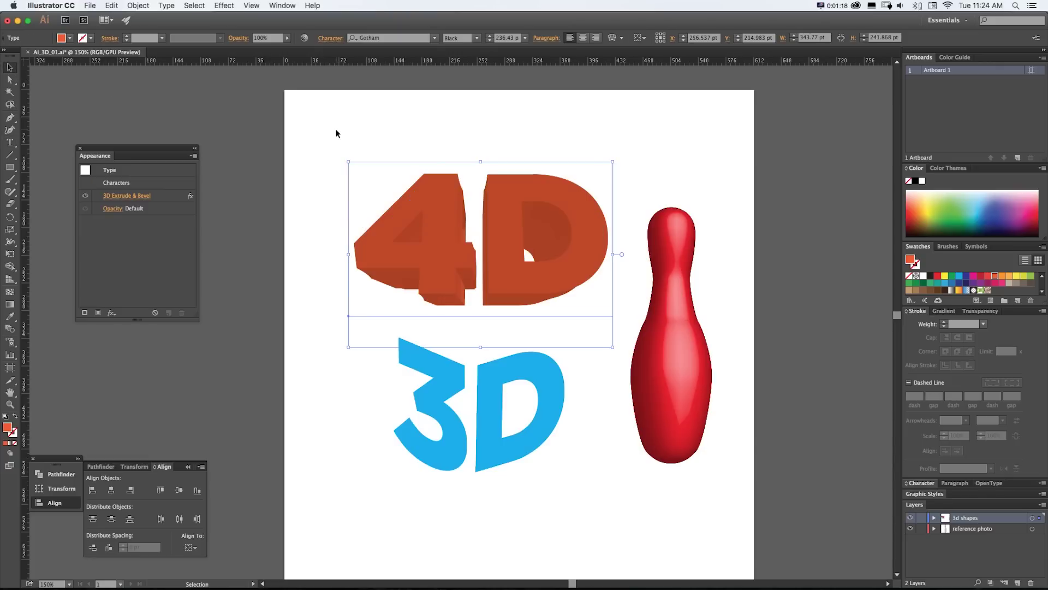
double_click(523, 243)
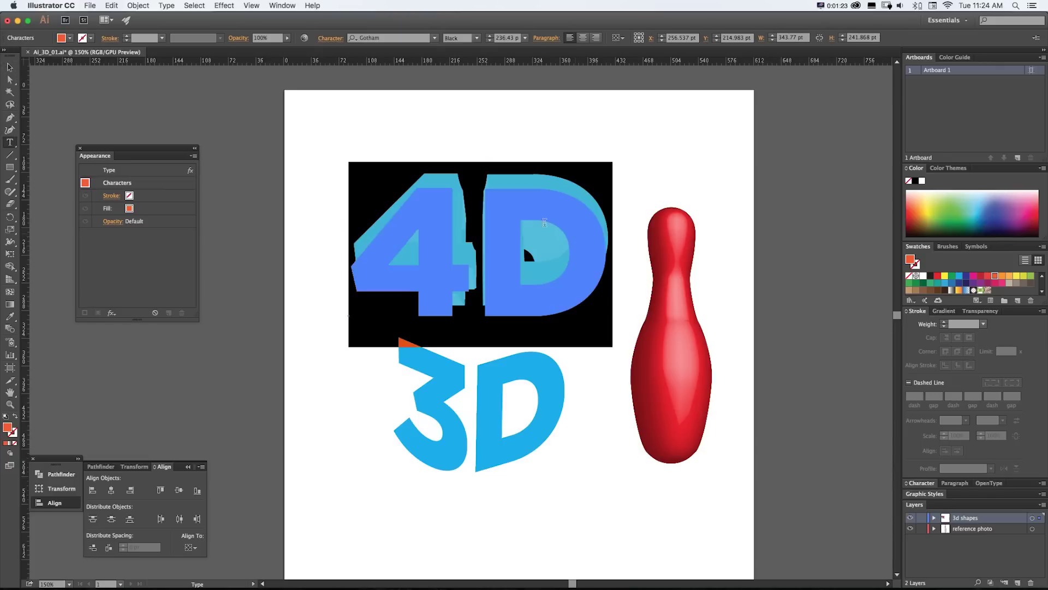
type("SF")
left_click(7, 65)
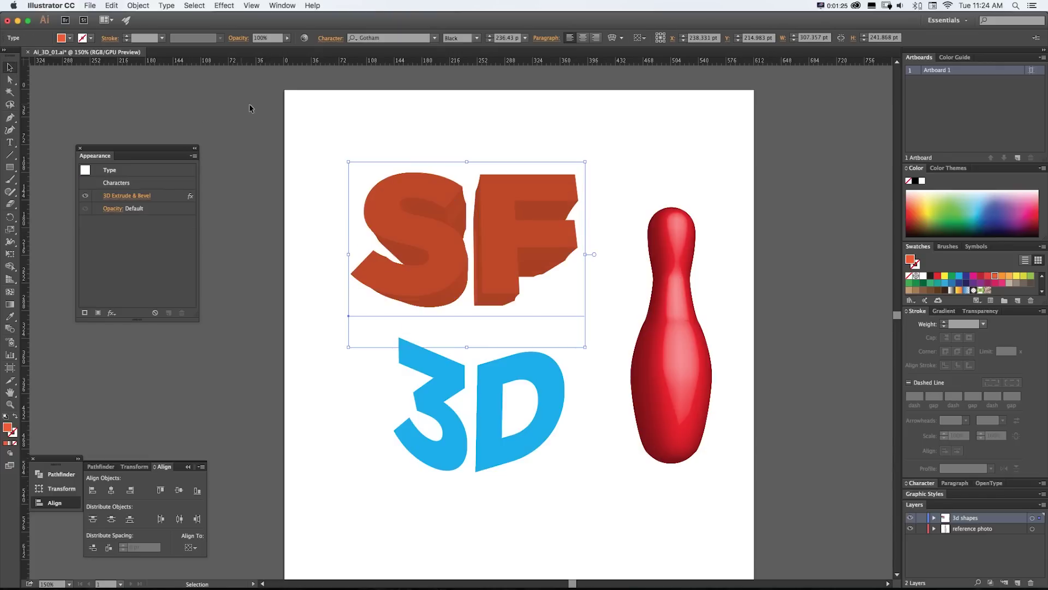
- Restore the text to 3D and open AI_3D_02.ai
double_click(398, 242)
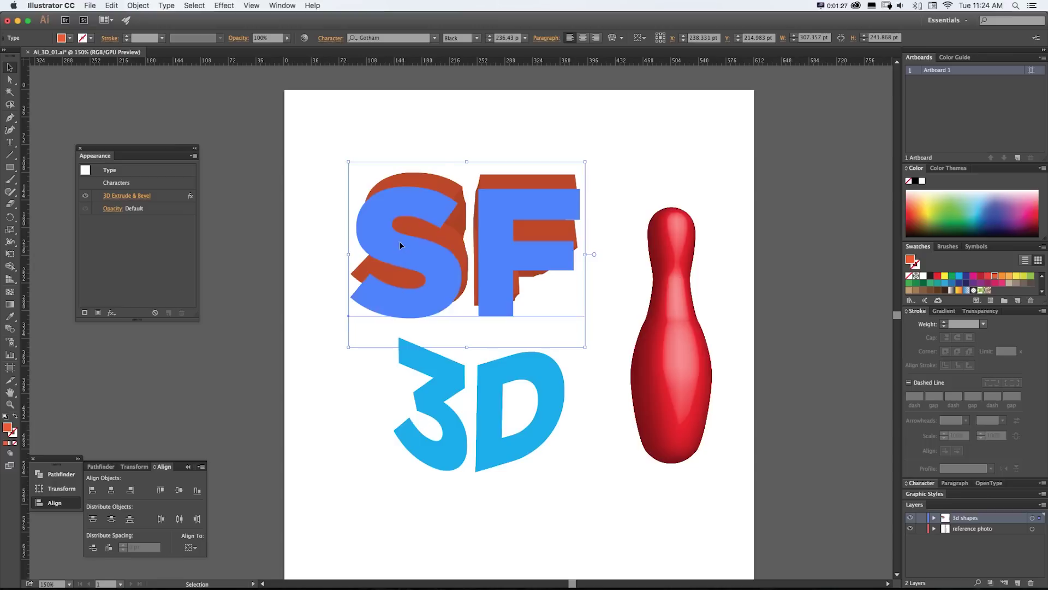
type("3D")
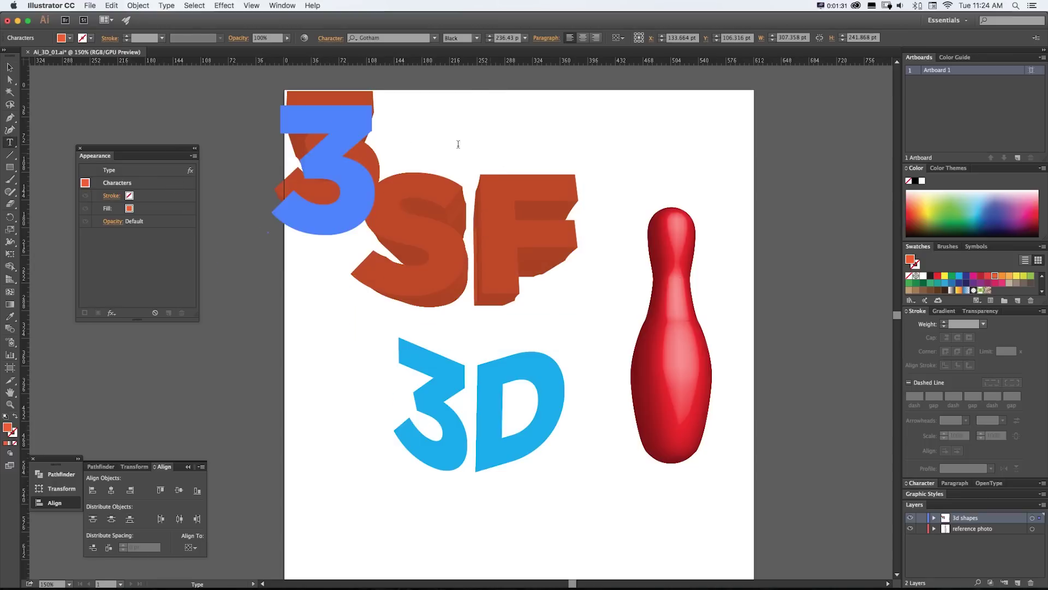
left_click(9, 67)
left_click(916, 282)
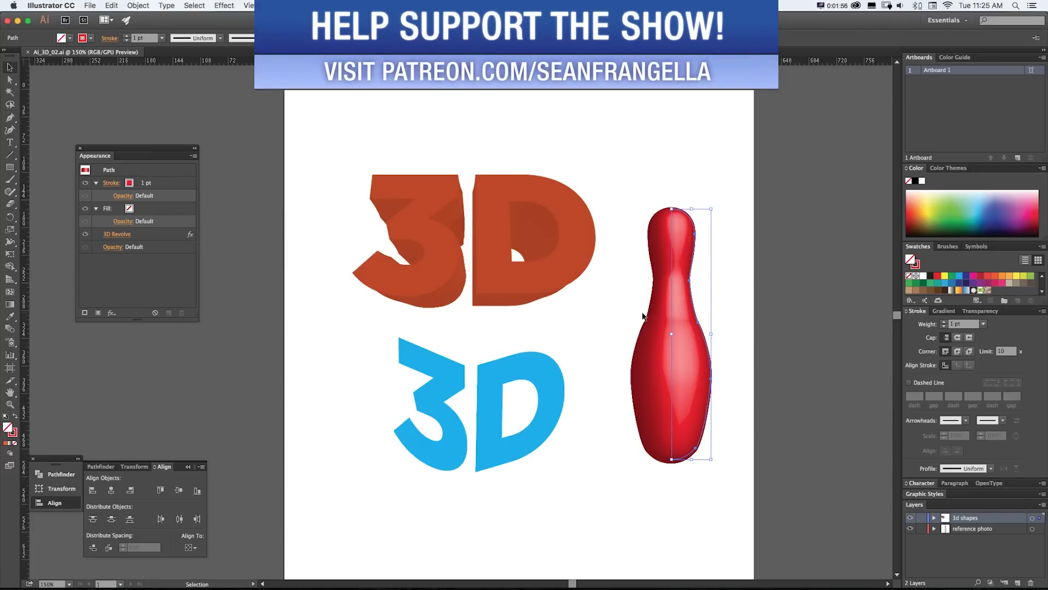
- Toggle the bowling pin's 3D Revolve effect to inspect its profile path
left_click(85, 234)
left_click_drag(622, 166, 741, 309)
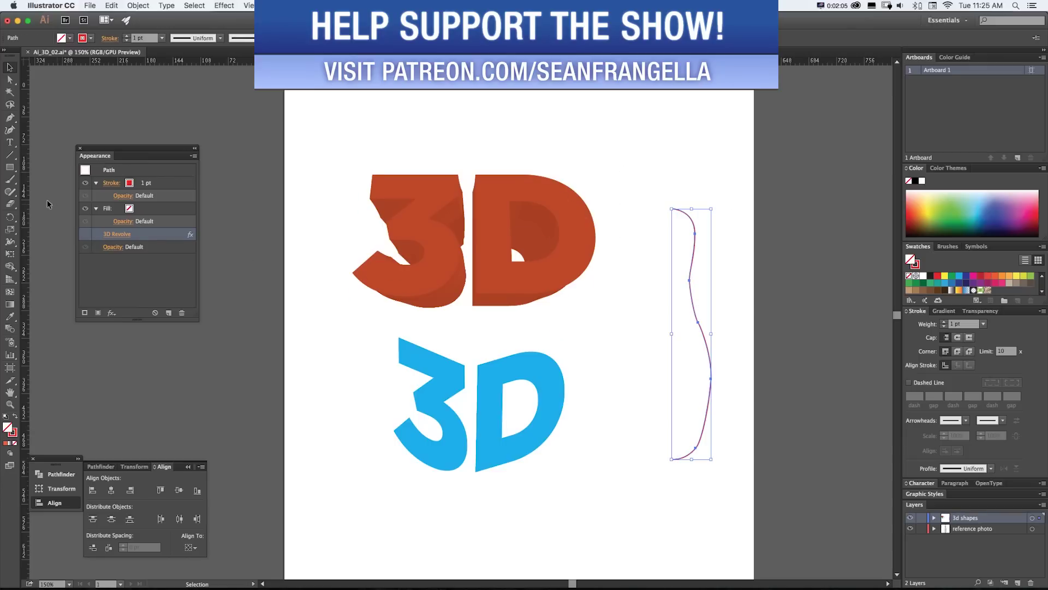
left_click(85, 235)
left_click(742, 263)
scroll(742, 263, "right", 2)
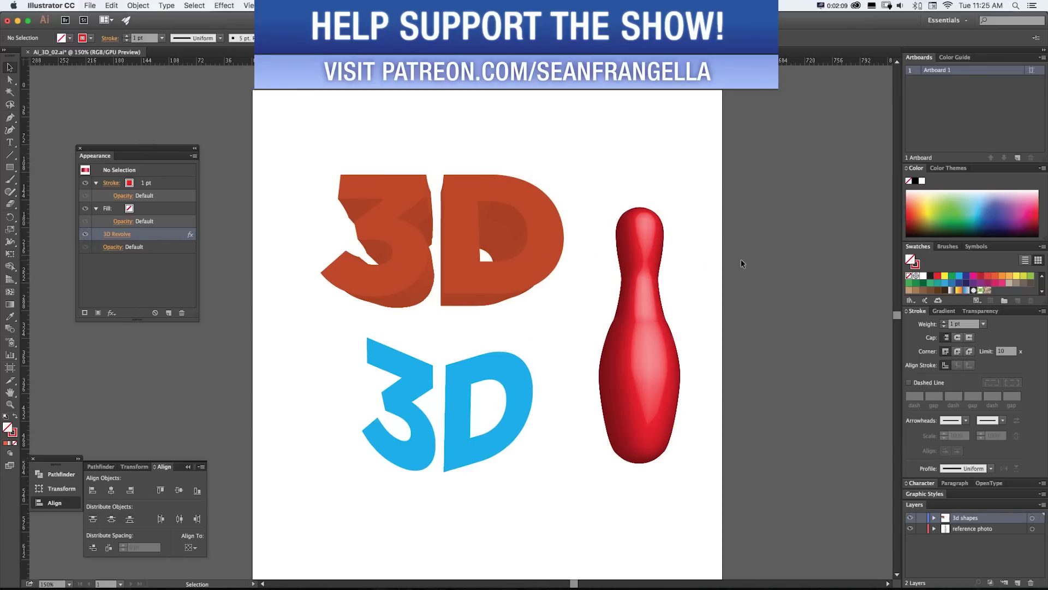
left_click(641, 251)
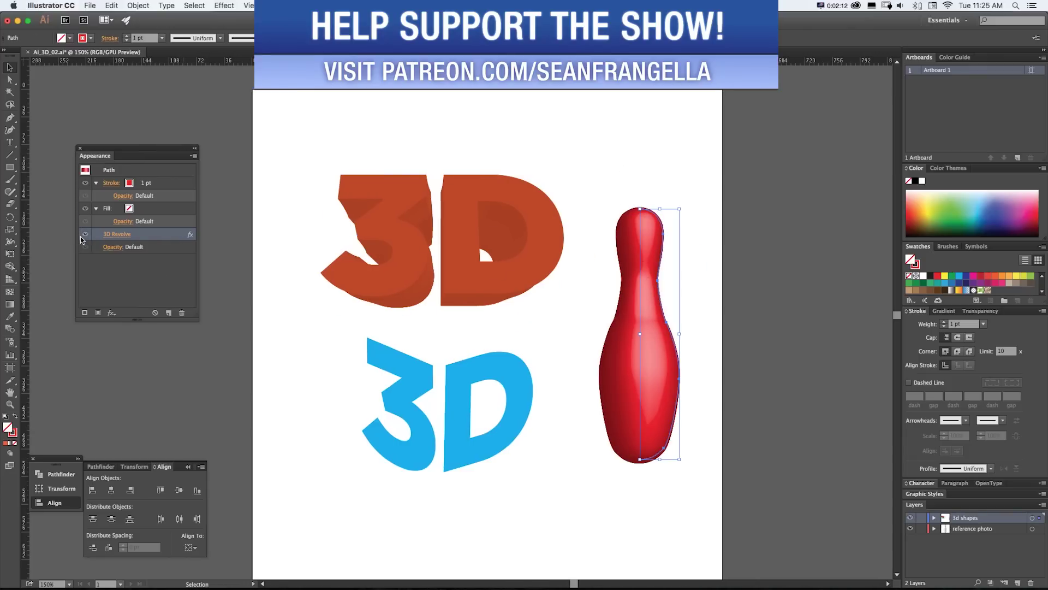
left_click(86, 235)
left_click(85, 235)
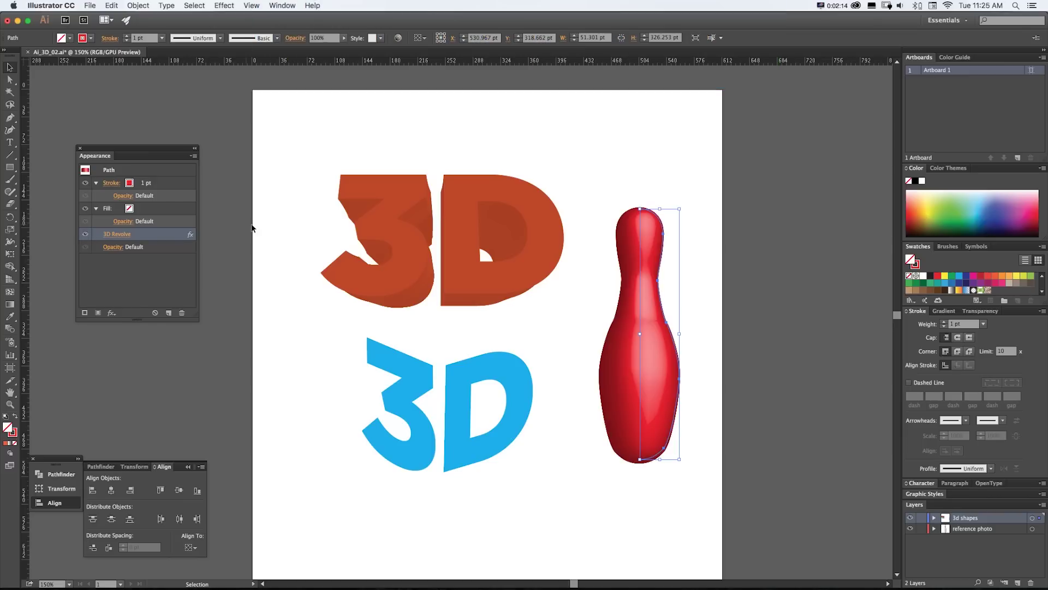
- Delete the red text's 3D Extrude & Bevel effect and move the blue 3D letters left
left_click(323, 273)
left_click(181, 312)
left_click(386, 363)
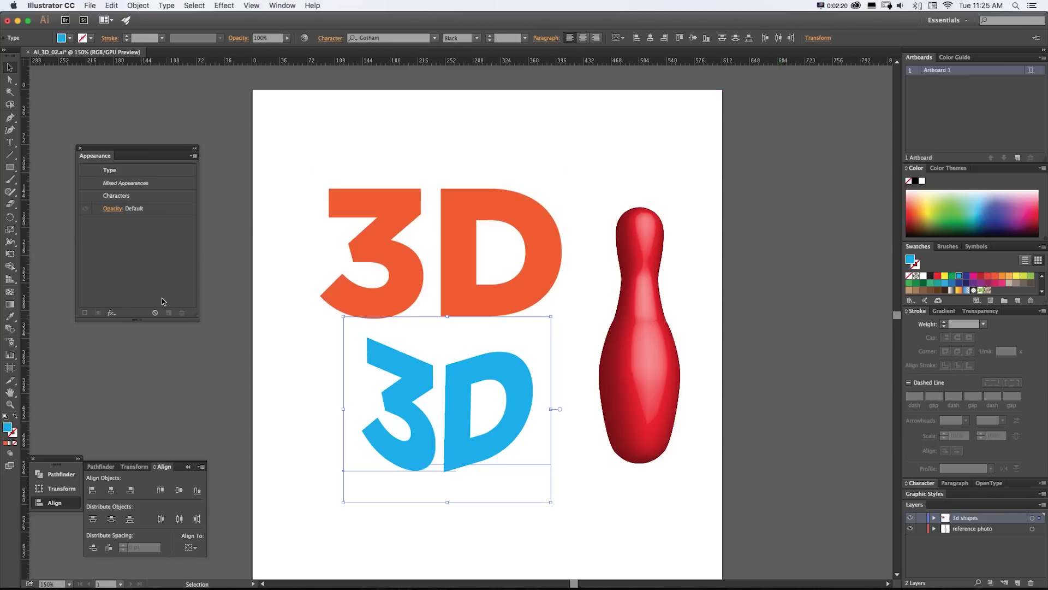
left_click_drag(386, 363, 346, 363)
- Delete the 3D Revolve effect from the bowling pin, leaving its bare profile curve
left_click(645, 327)
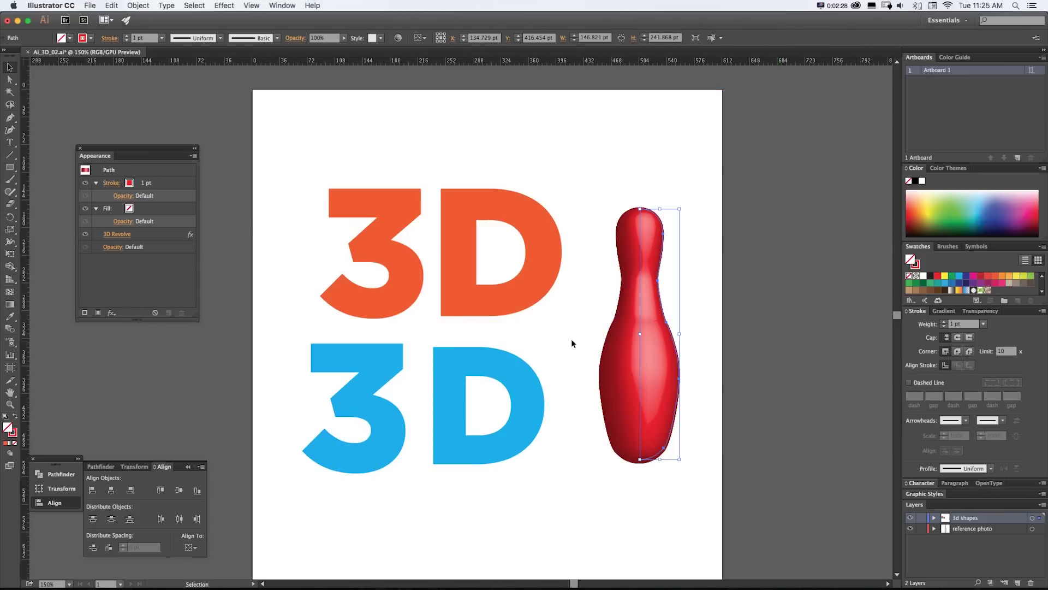
left_click(137, 235)
left_click(181, 312)
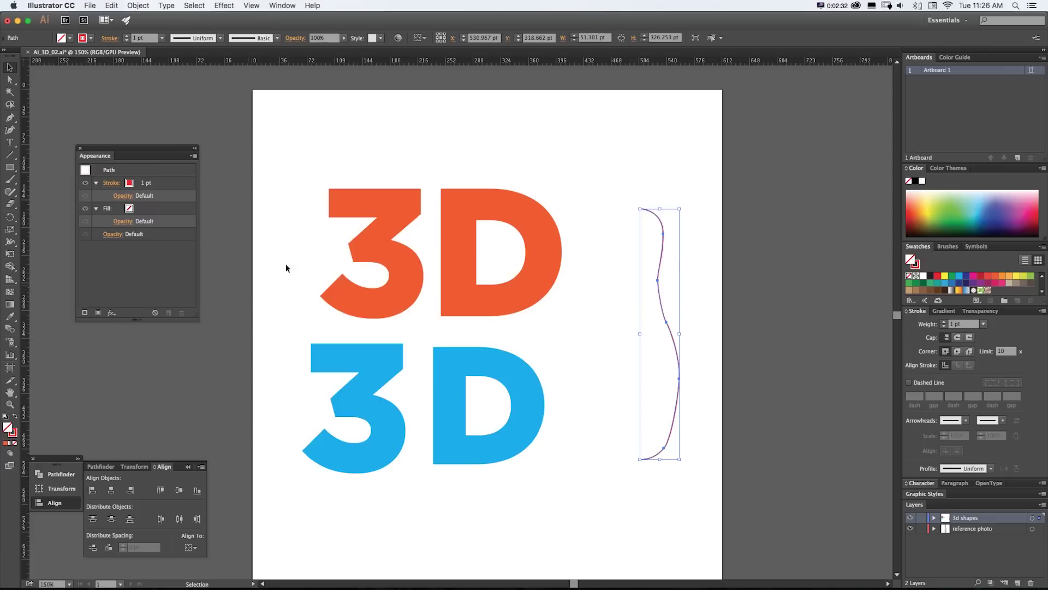
left_click(288, 264)
- Nudge the orange text up and apply 3D Extrude & Bevel with live preview on
mouse_move(352, 175)
left_mouse_down()
mouse_move(447, 235)
mouse_move(351, 158)
left_mouse_up()
left_click(224, 5)
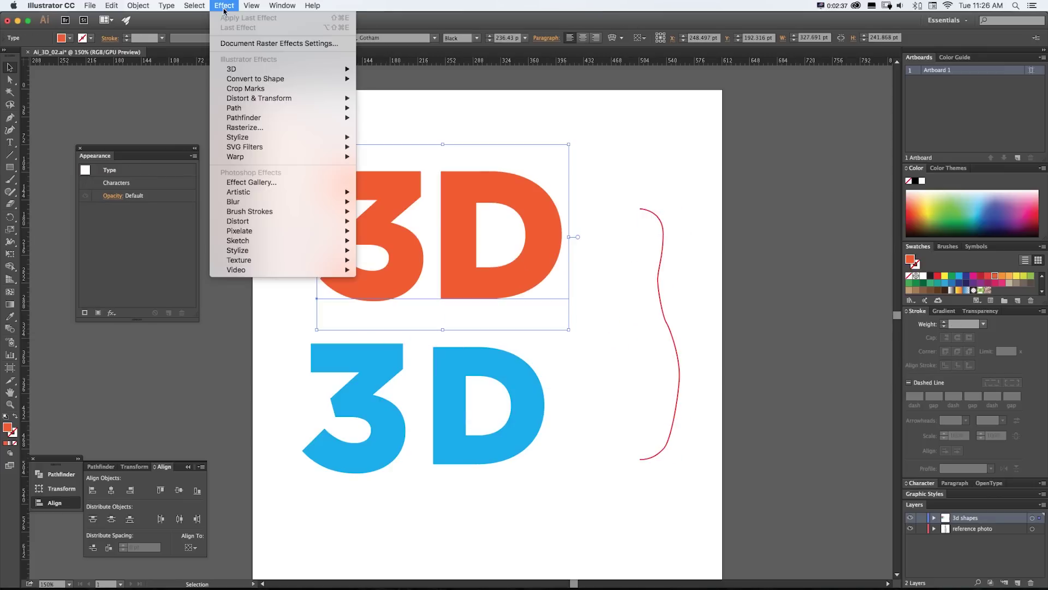
mouse_move(235, 73)
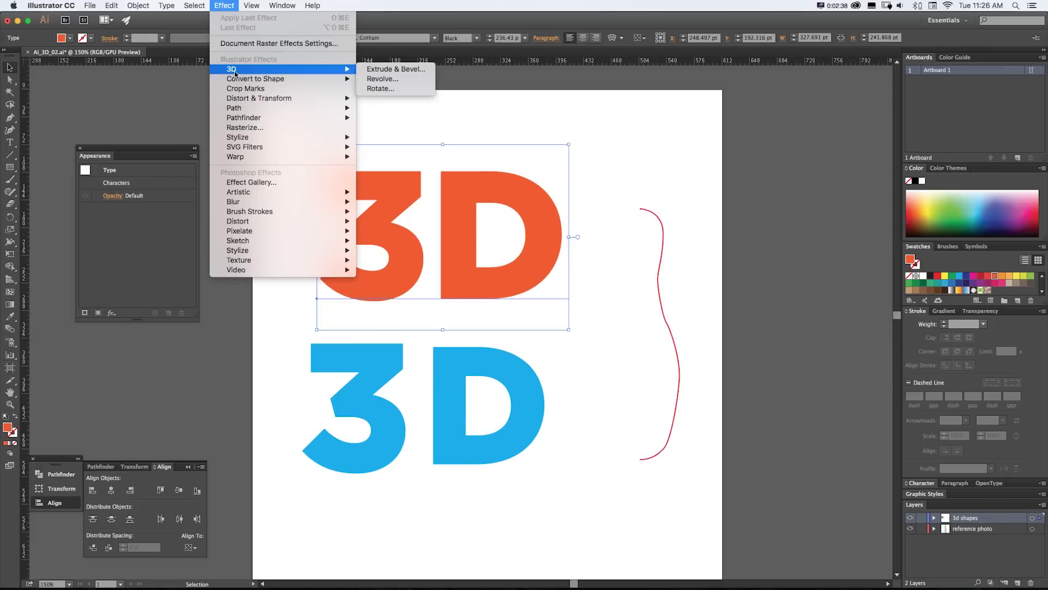
left_click(406, 73)
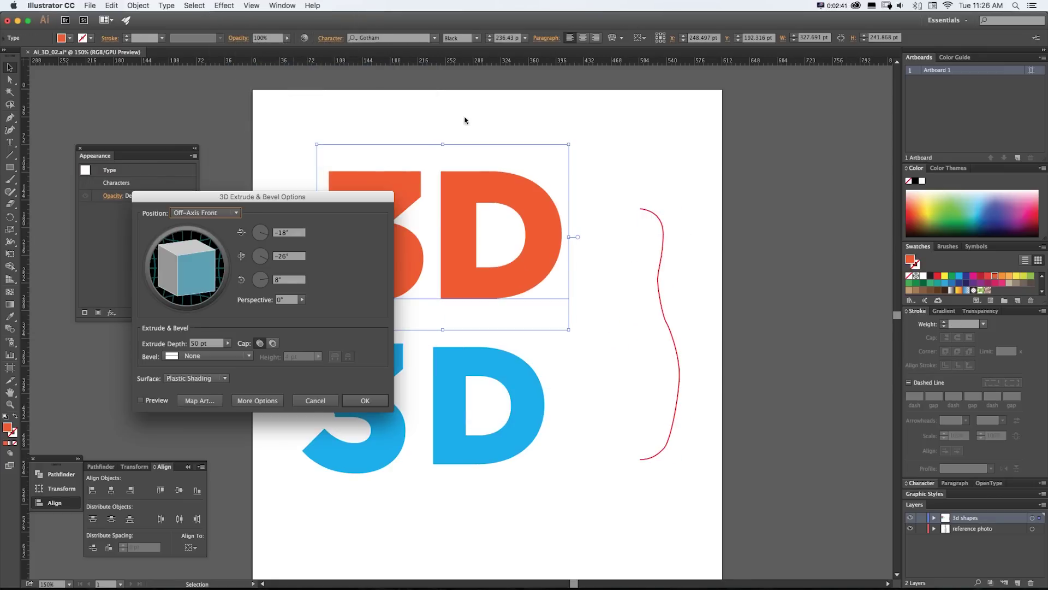
left_click_drag(281, 198, 709, 215)
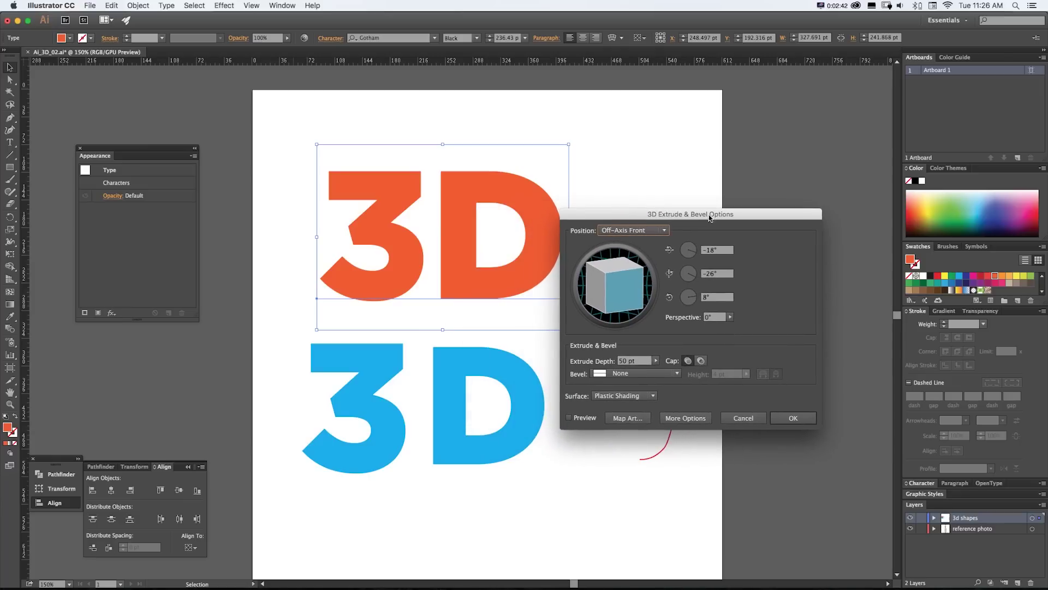
left_click(573, 419)
left_click(571, 418)
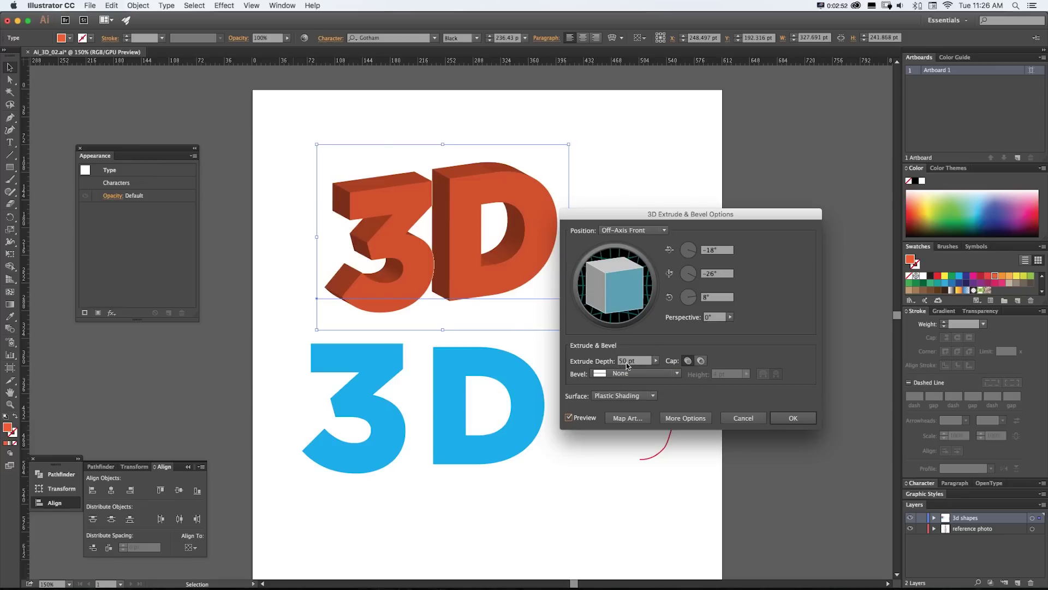
- Set the extrude depth to 328 pt and drag the trackball to a custom rotation
left_click(655, 361)
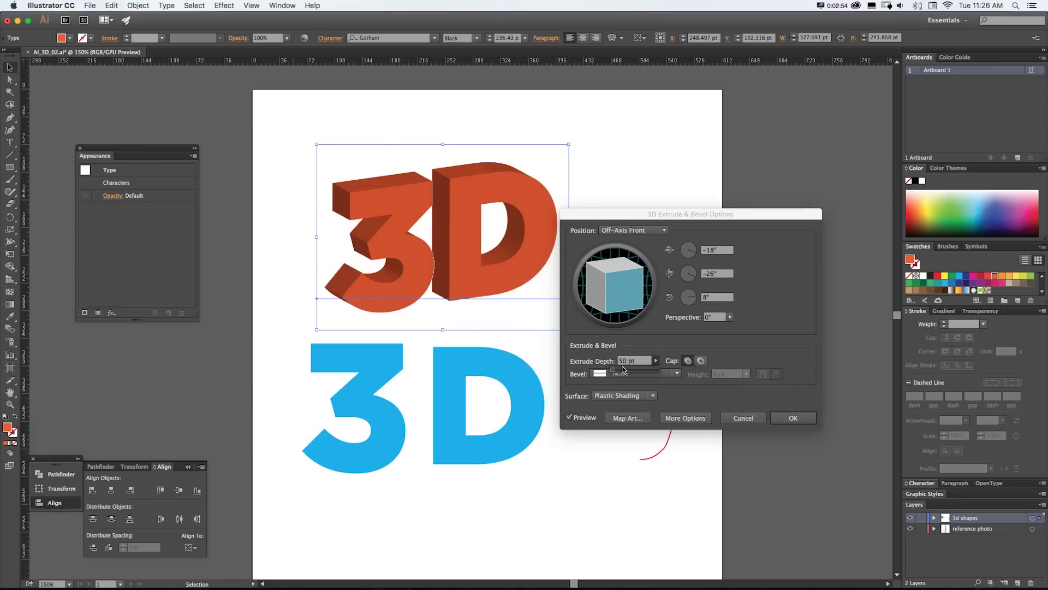
left_click(624, 370)
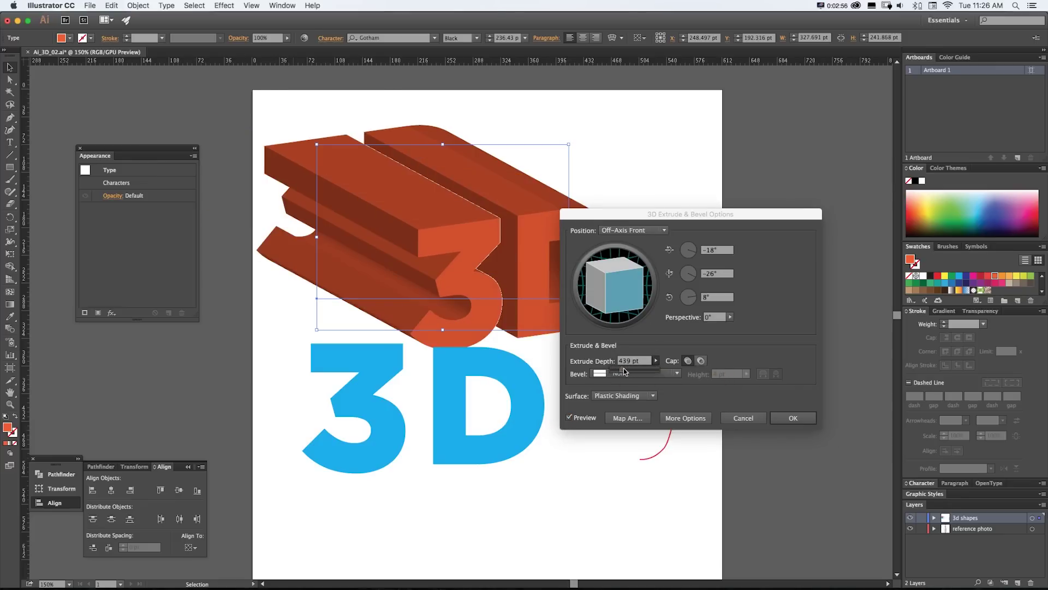
left_click_drag(624, 371, 616, 367)
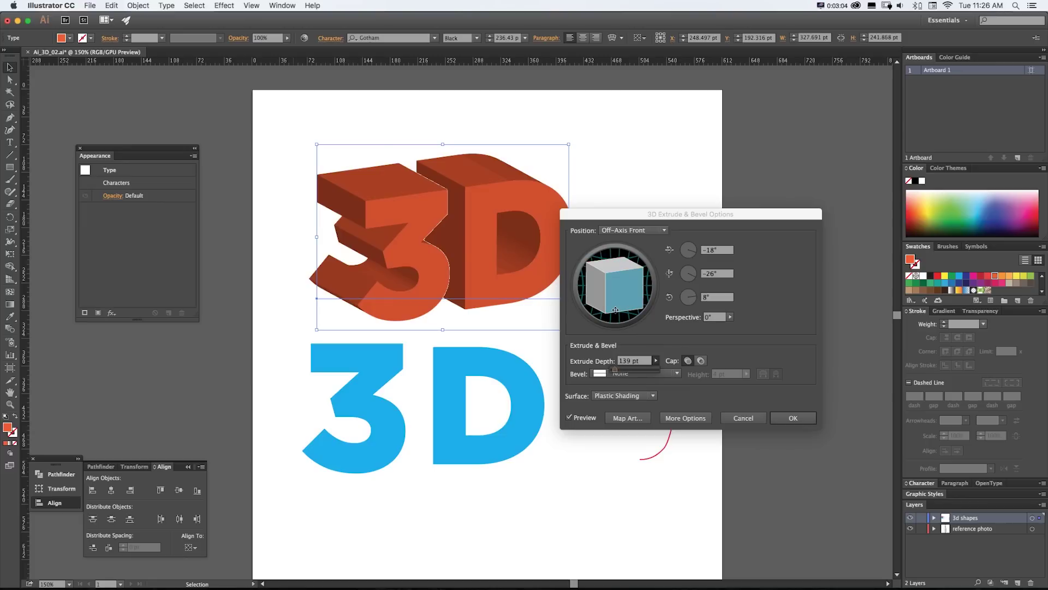
left_click_drag(635, 303, 623, 285)
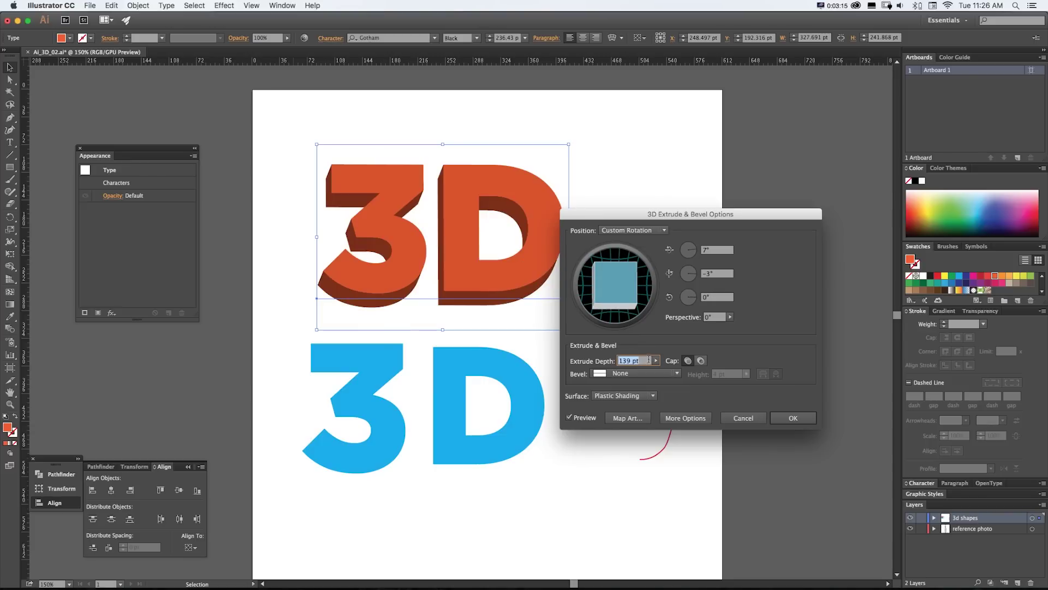
left_click_drag(655, 360, 672, 335)
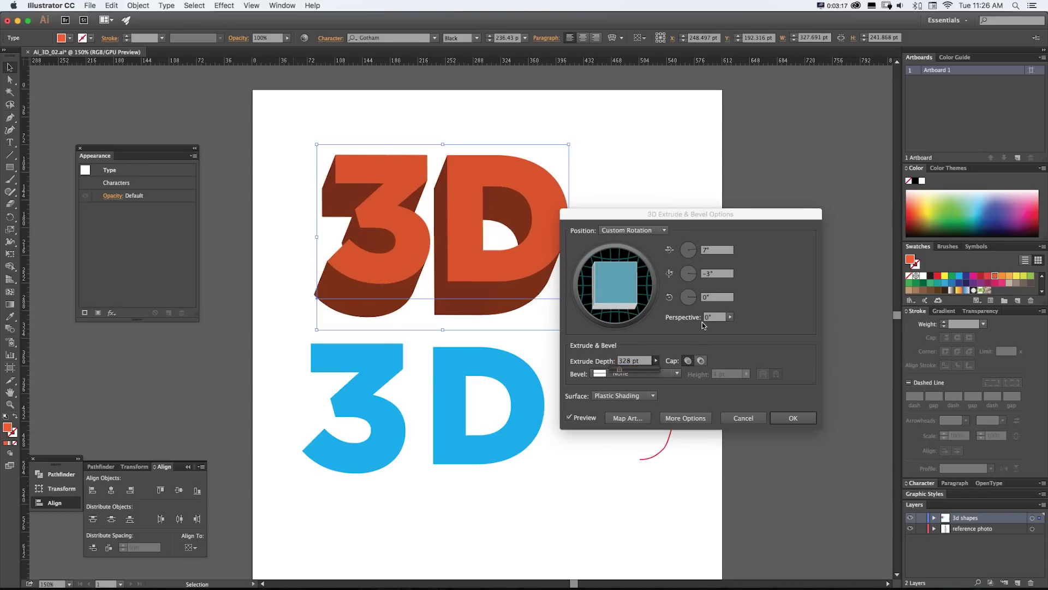
- Set the rotation to X 6°, Y 0° and Z 0°
left_click(717, 273)
type("0")
left_click(717, 249)
type("5")
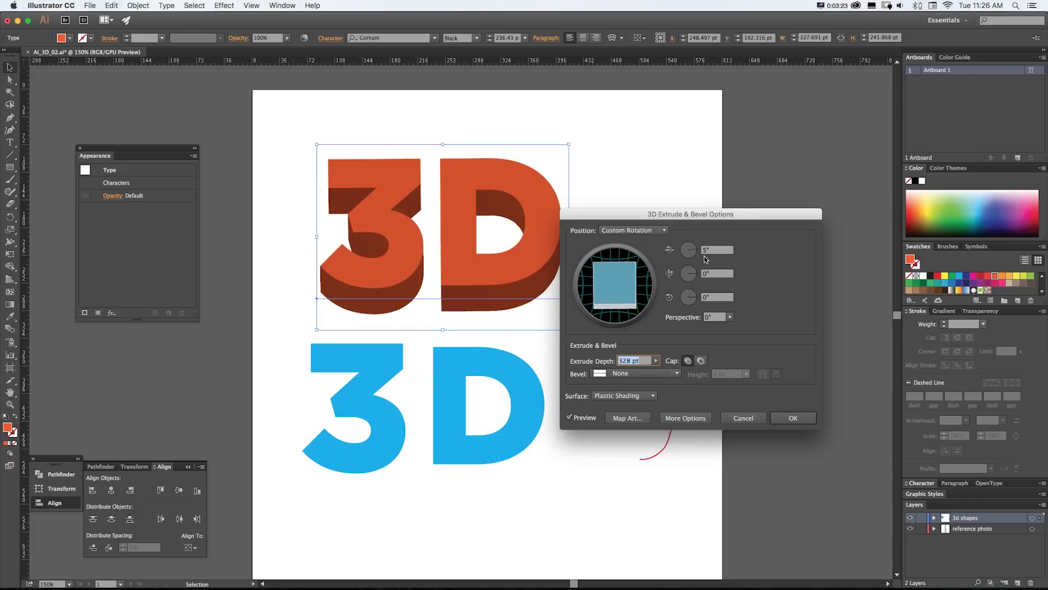
left_click(713, 252)
type("15")
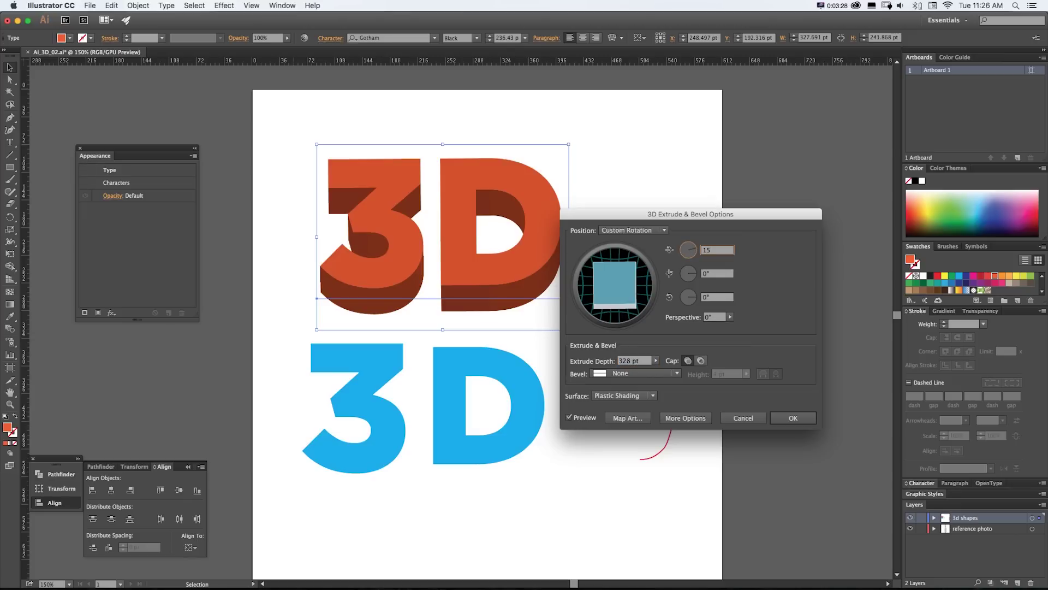
key("Tab")
left_click_drag(689, 248, 681, 250)
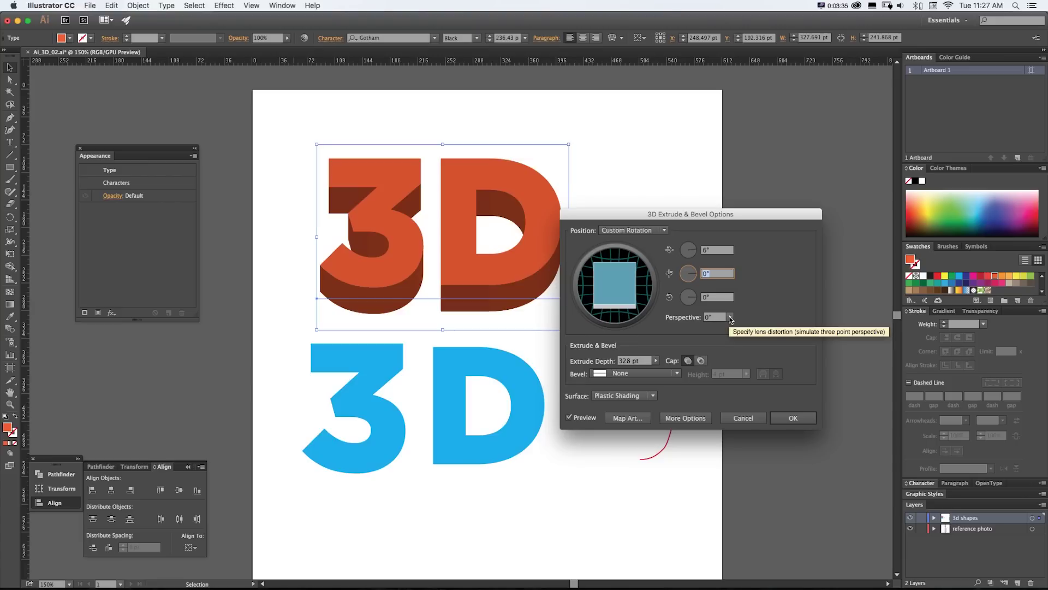
- Raise the extrusion's perspective to 160°, trying Y-axis rotation values along the way
left_click(730, 317)
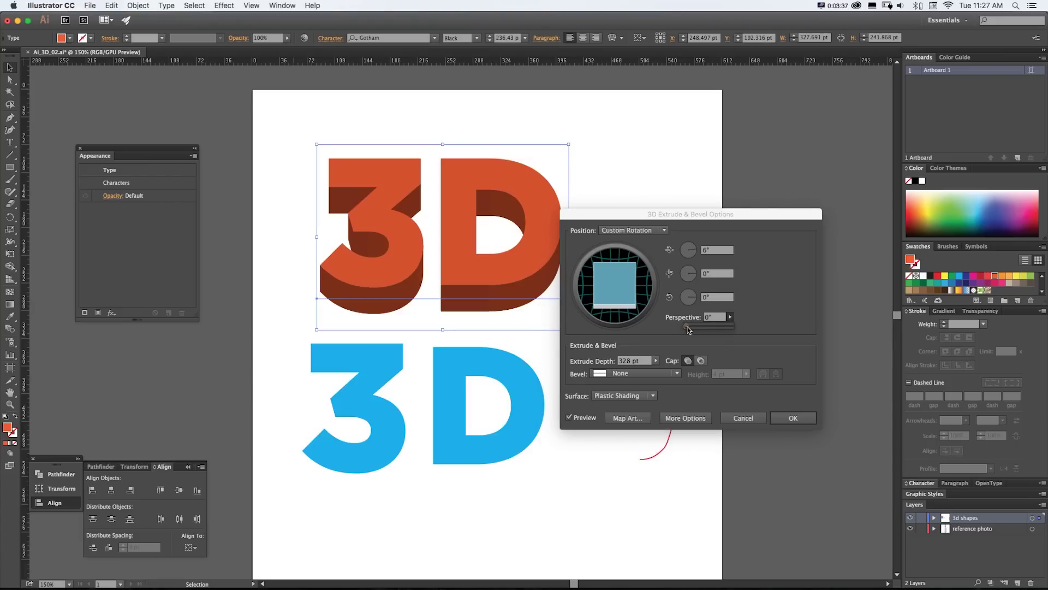
left_click_drag(720, 330, 716, 326)
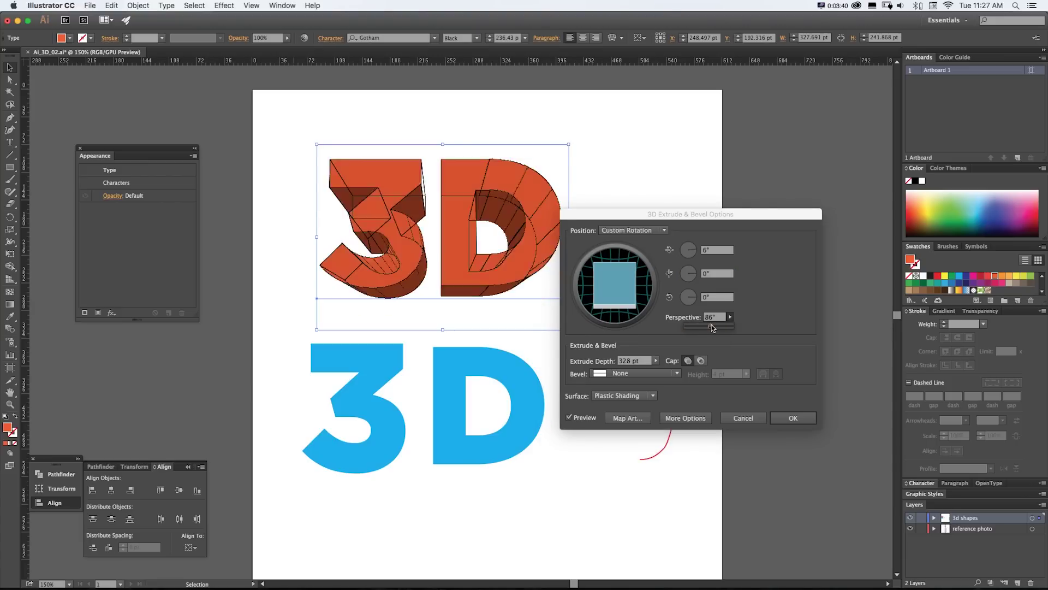
left_click_drag(717, 326, 726, 326)
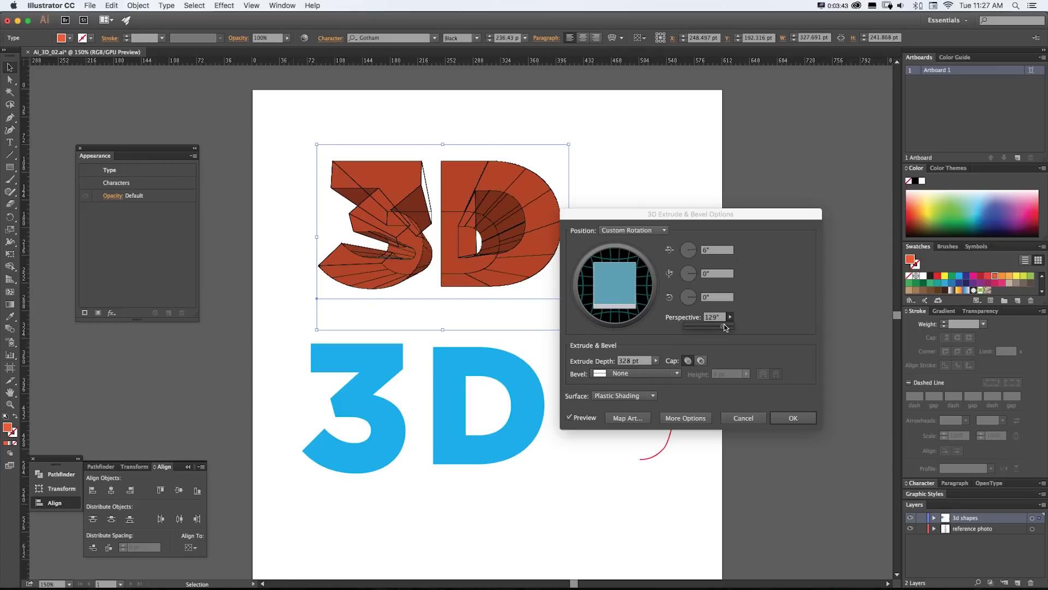
left_click(693, 275)
type(".1")
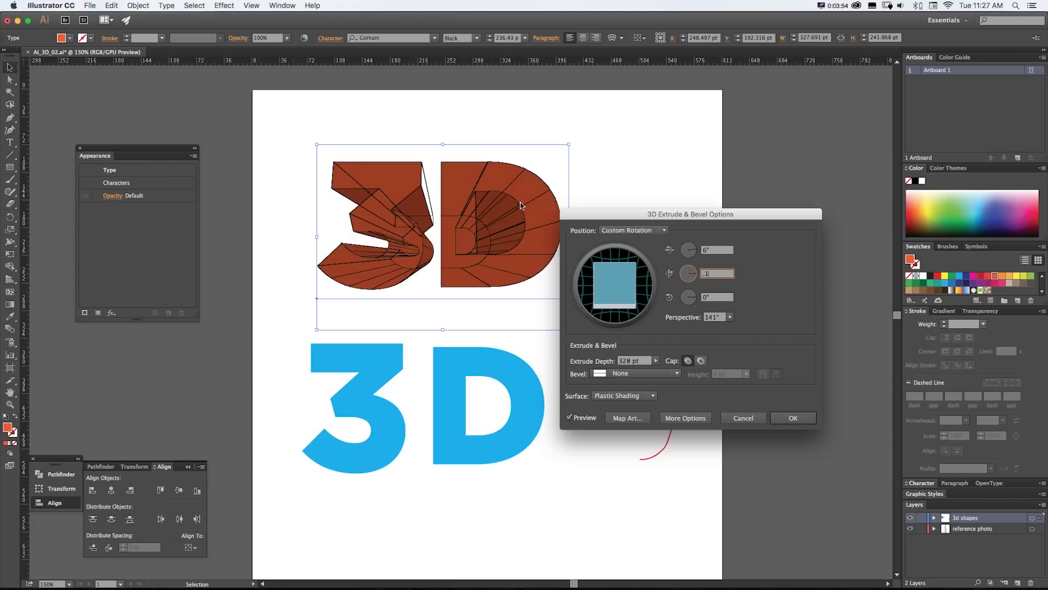
key("BackSpace")
key("BackSpace")
type("0")
left_click_drag(729, 316, 739, 325)
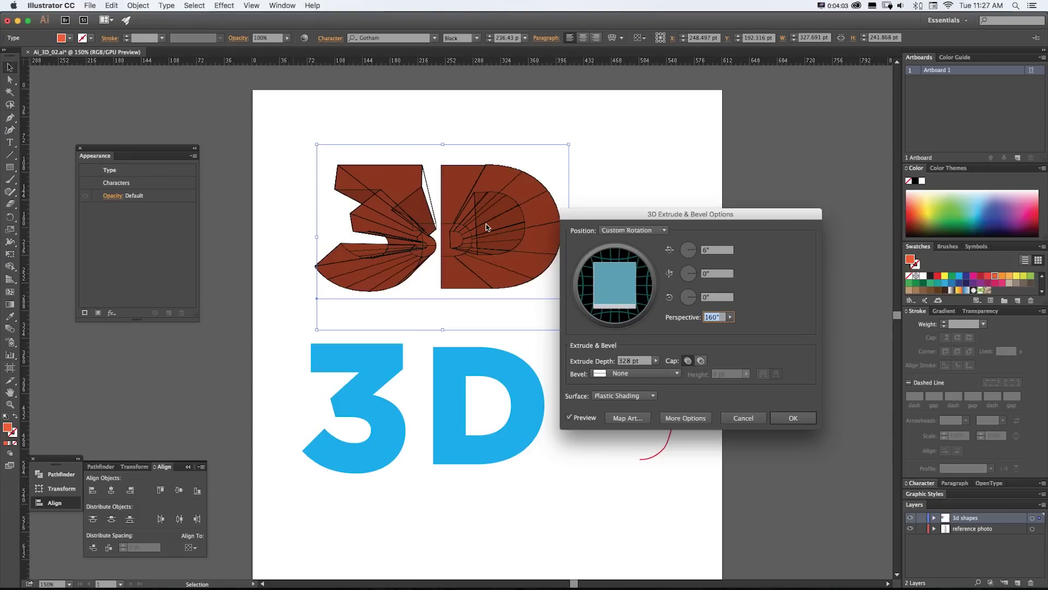
- Set the Y-axis rotation to 0.1° and move the options dialog aside
left_click(695, 277)
type("2")
key("Tab")
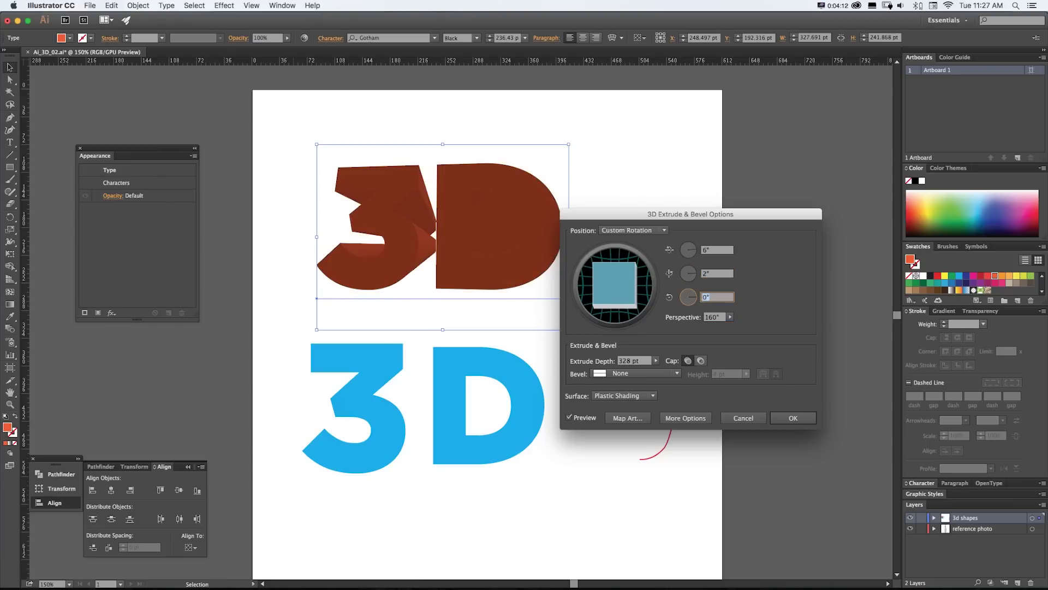
left_click(717, 275)
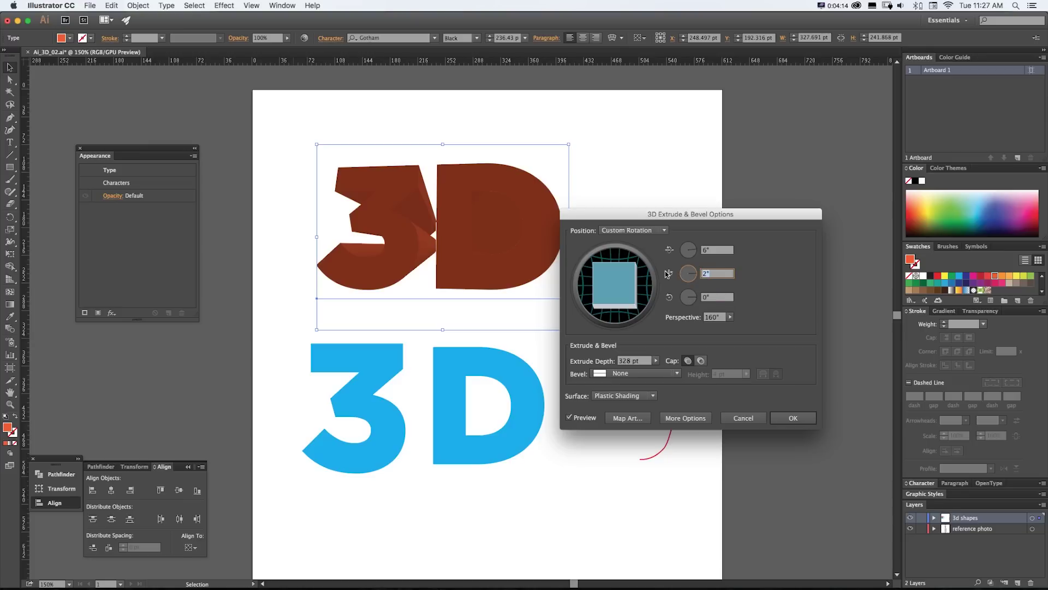
key("BackSpace")
key("Tab")
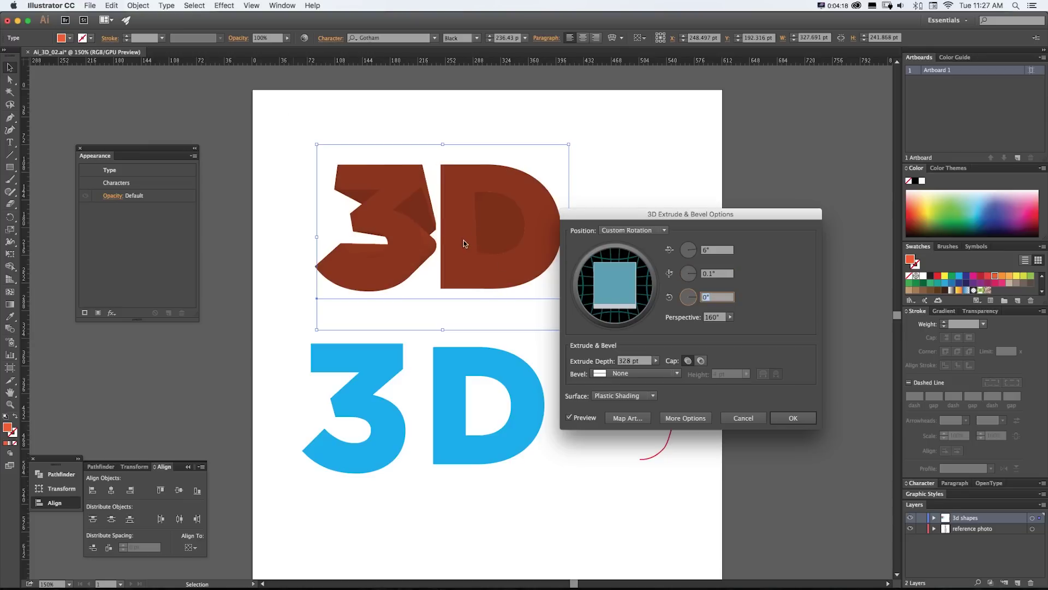
left_click_drag(641, 214, 656, 184)
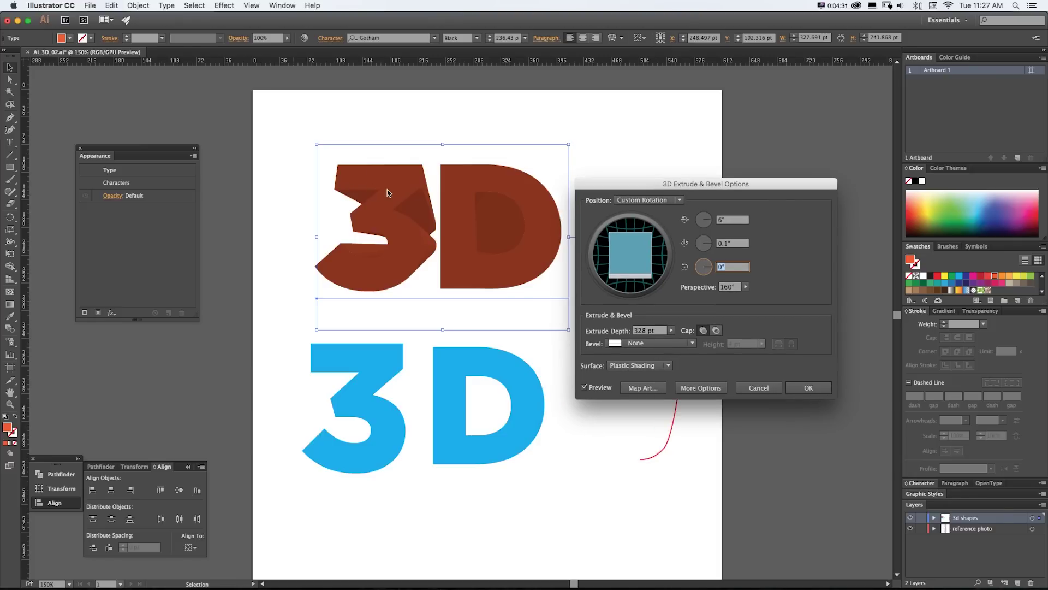
- Try the Classic, Complex 4, Rolling, Cove and Complex 3 bevel styles
left_click(658, 343)
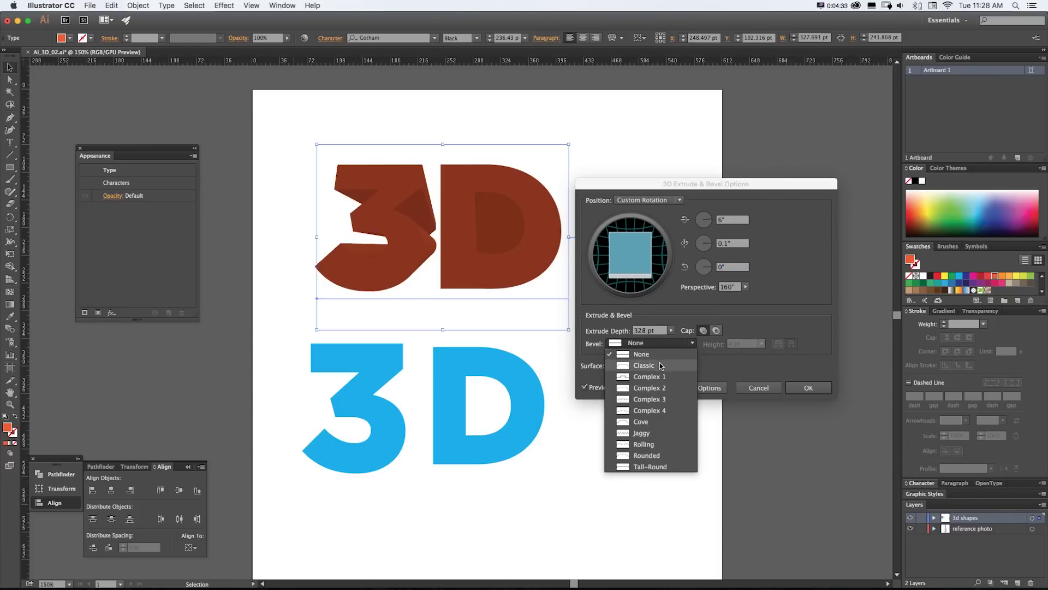
left_click(660, 362)
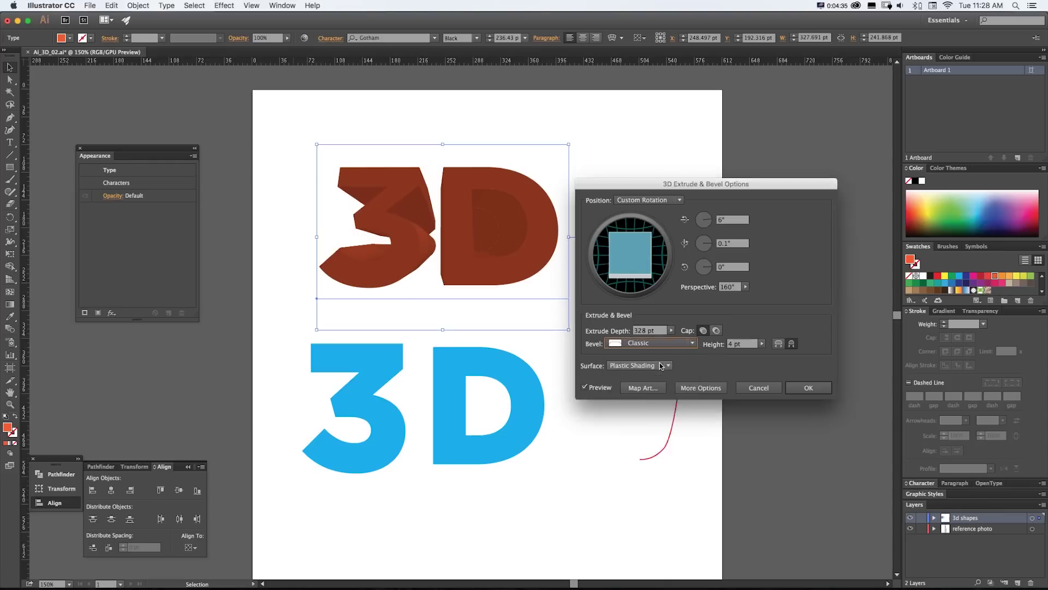
left_click(658, 343)
left_click(662, 410)
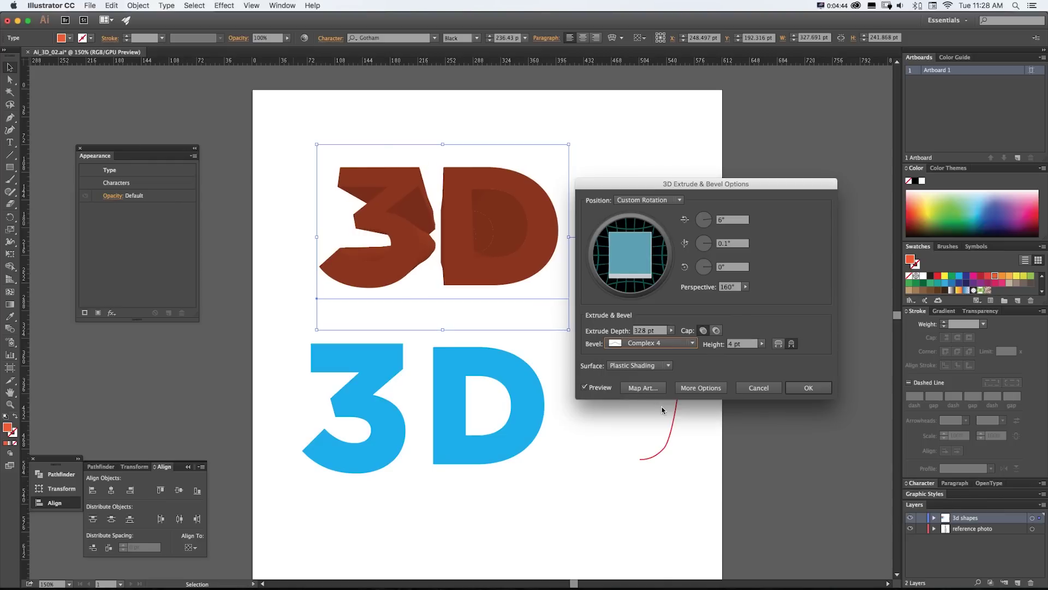
left_click(658, 343)
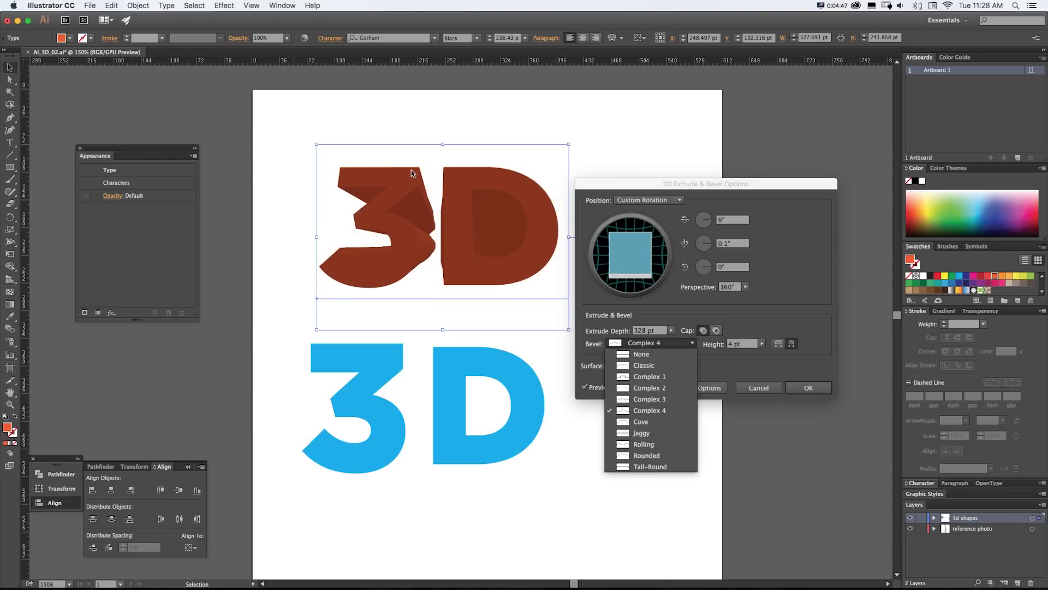
left_click(638, 444)
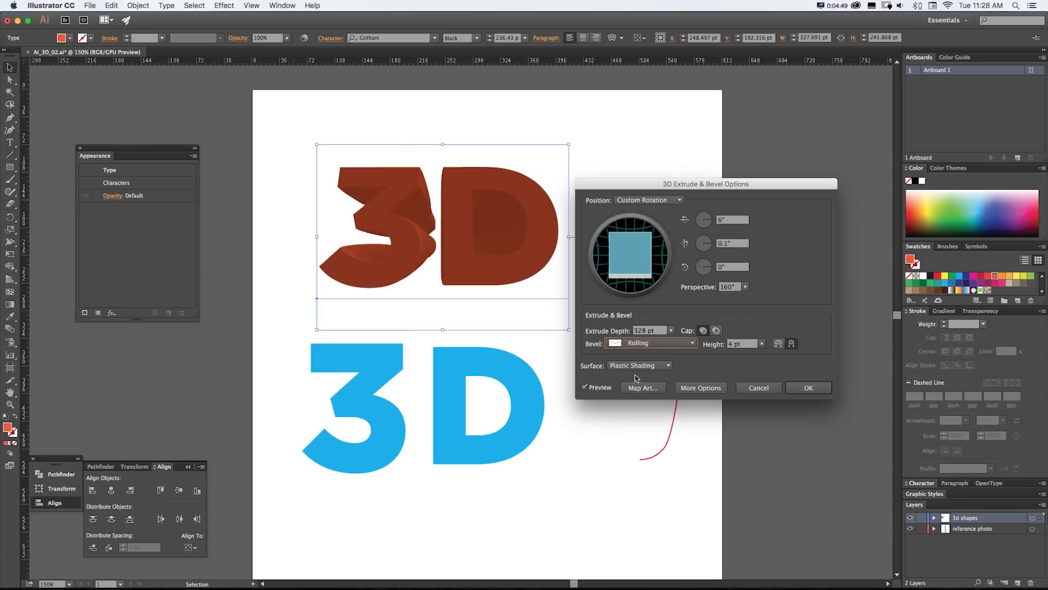
left_click(635, 343)
left_click(641, 434)
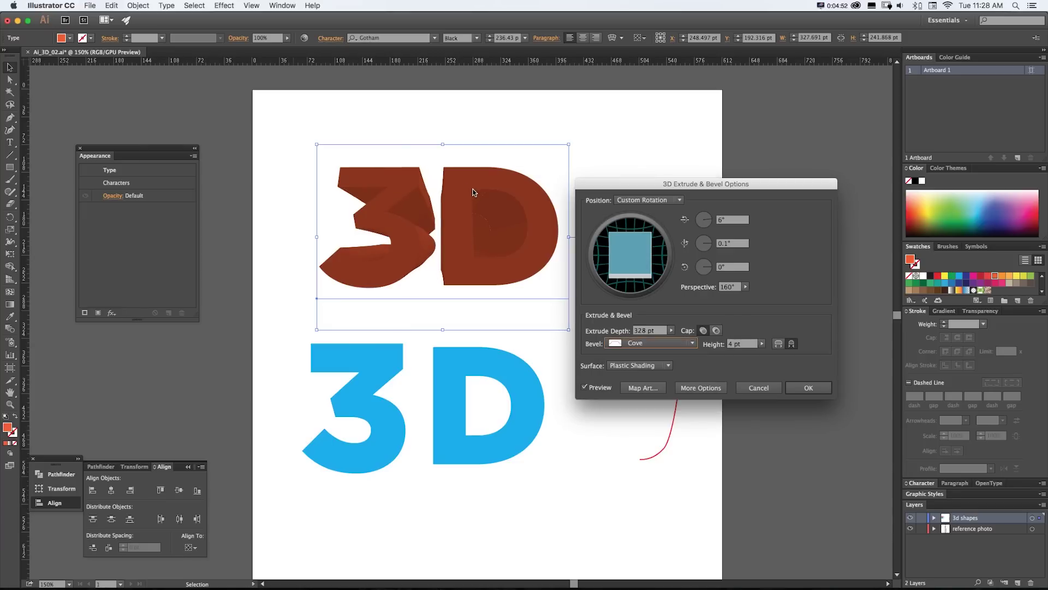
key("Up")
key("Up")
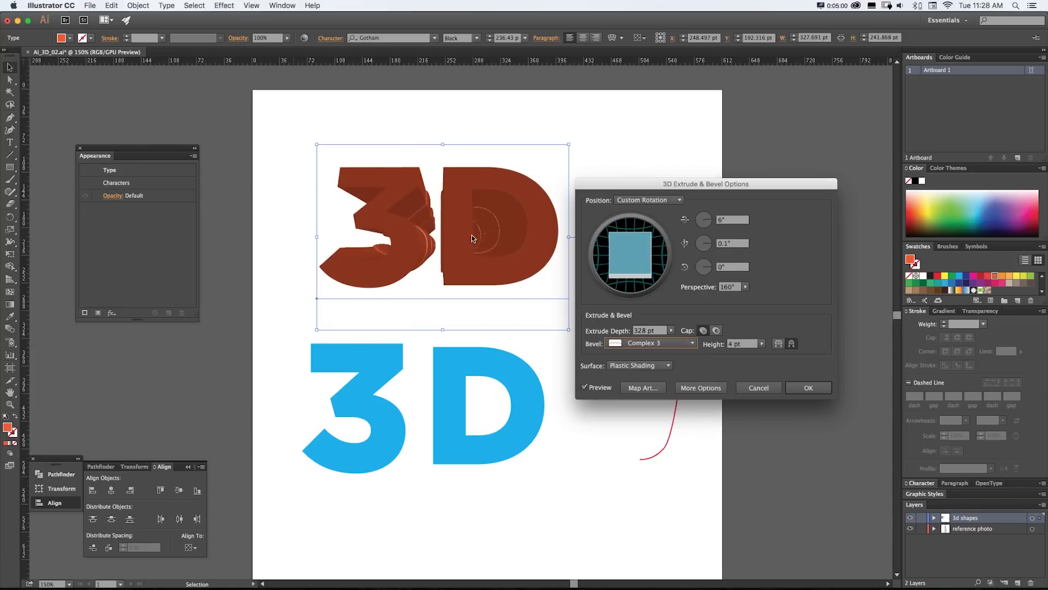
- Set the bevel height to 8 pt and make the bevel extend outward from the letters
key("Tab")
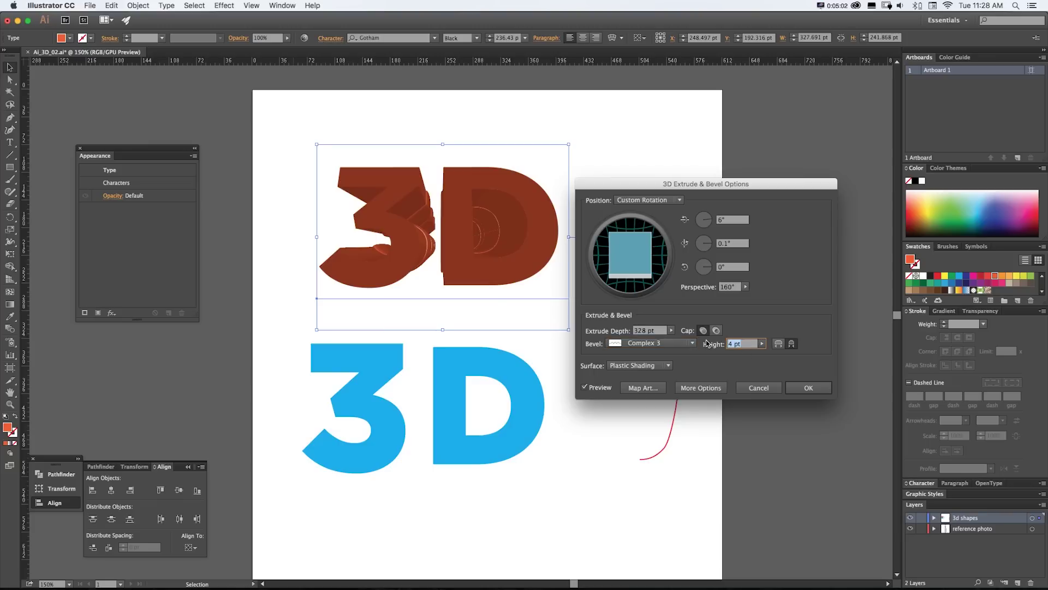
type("8")
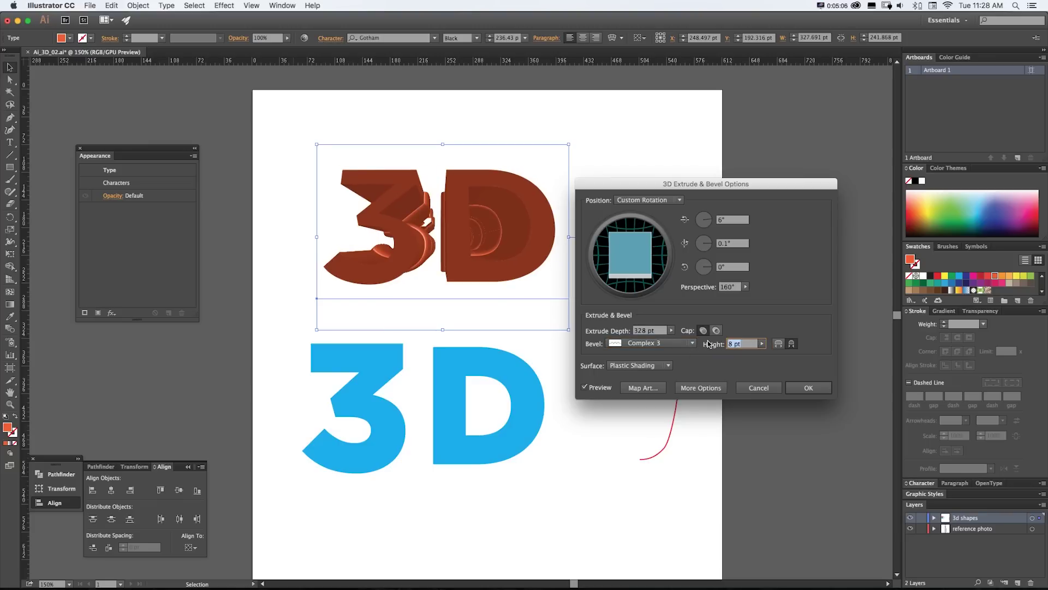
left_click(792, 347)
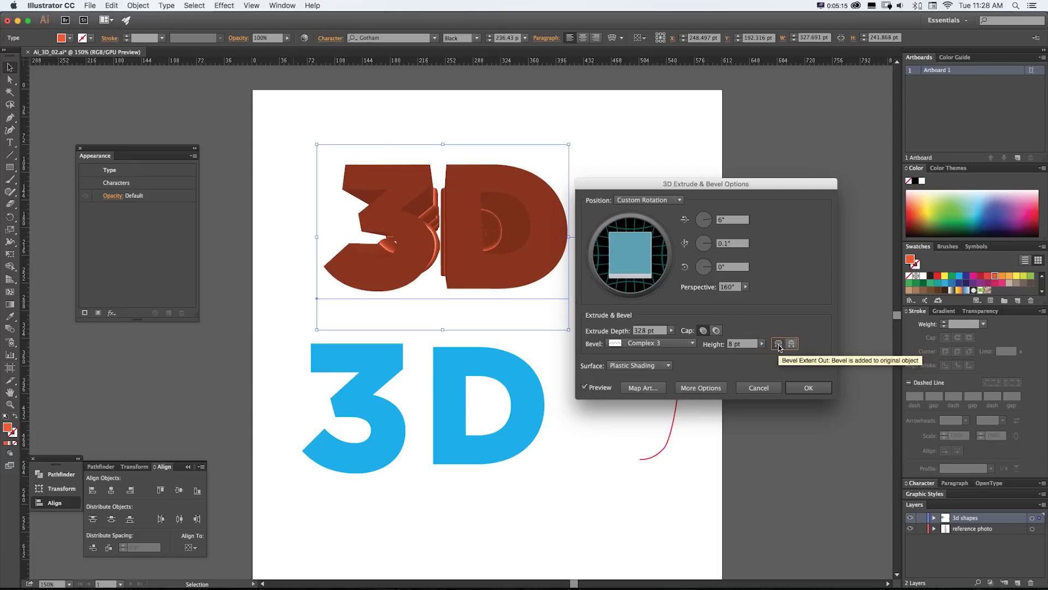
left_click(779, 345)
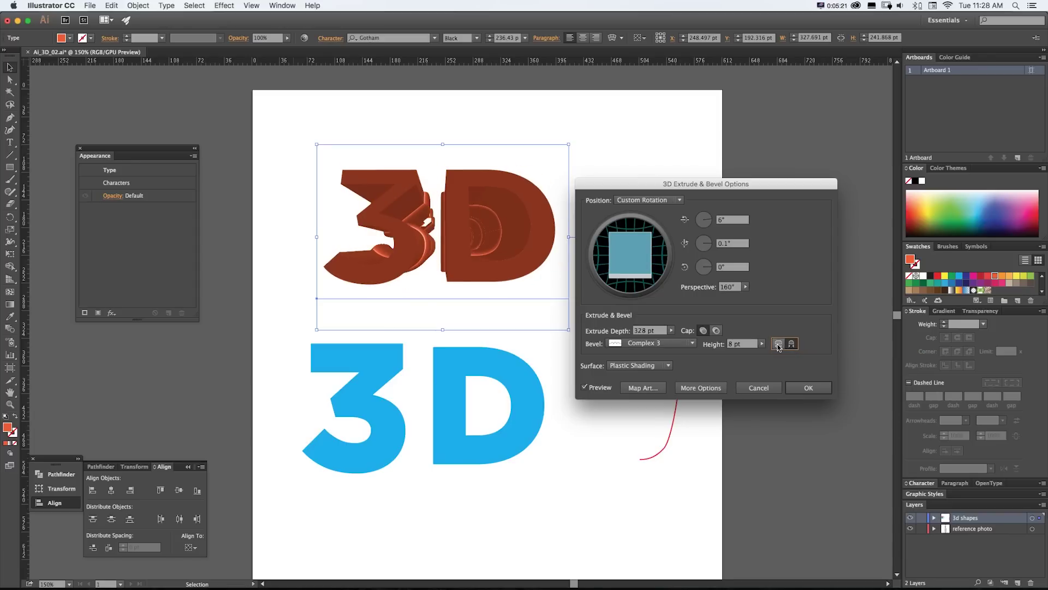
left_click(779, 345)
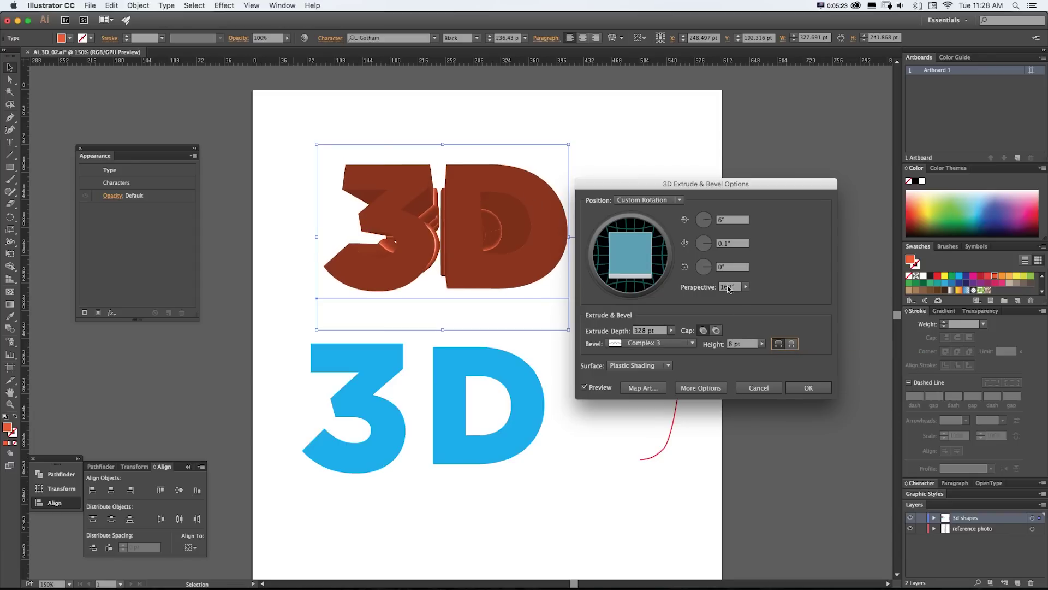
- Choose the Tall-Round bevel with a 4 pt height
left_click(652, 342)
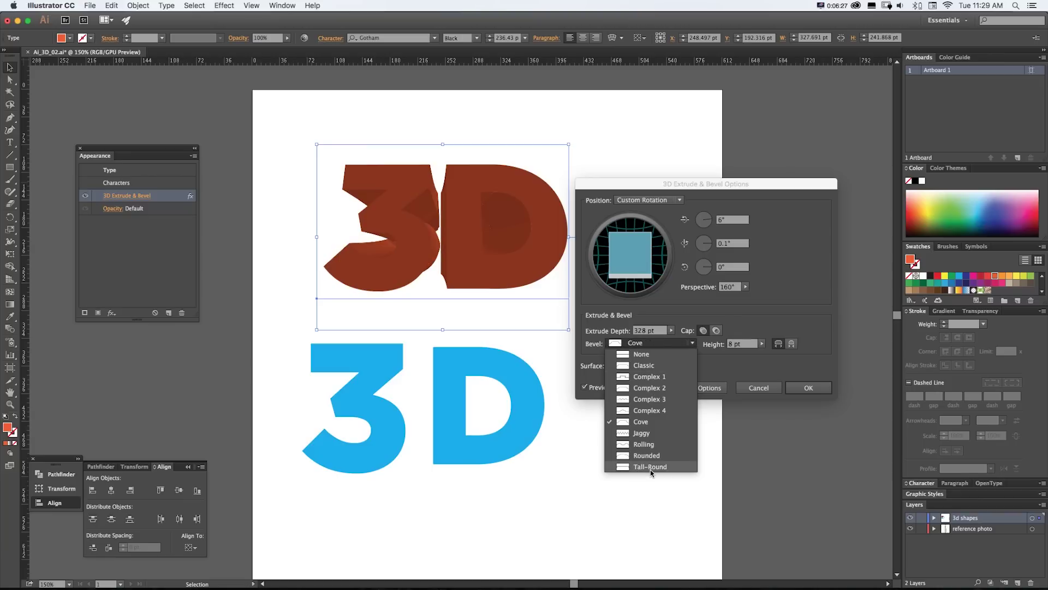
left_click(651, 468)
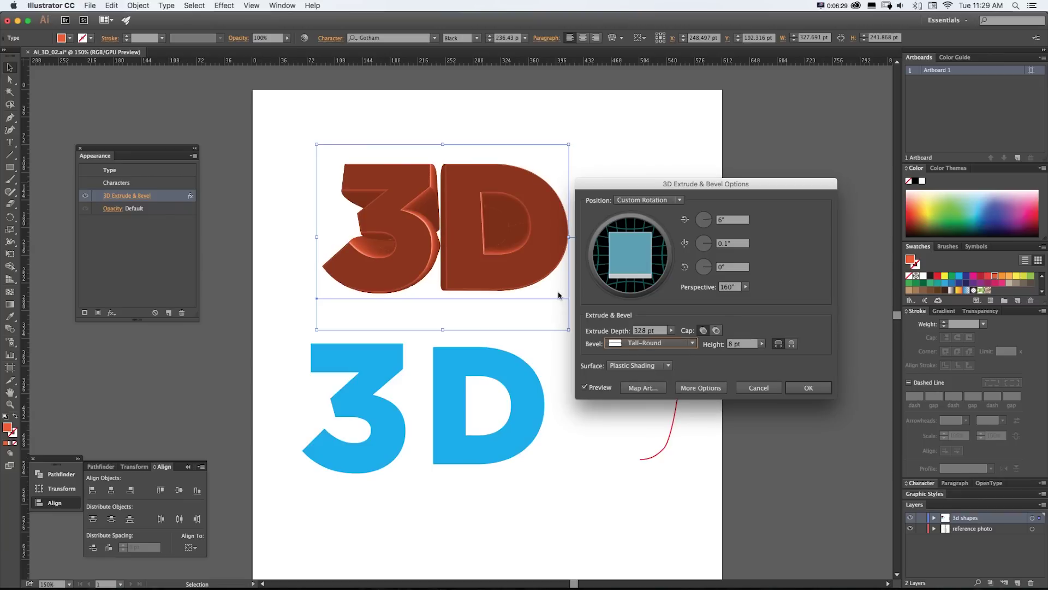
key("Tab")
type("4")
key("Tab")
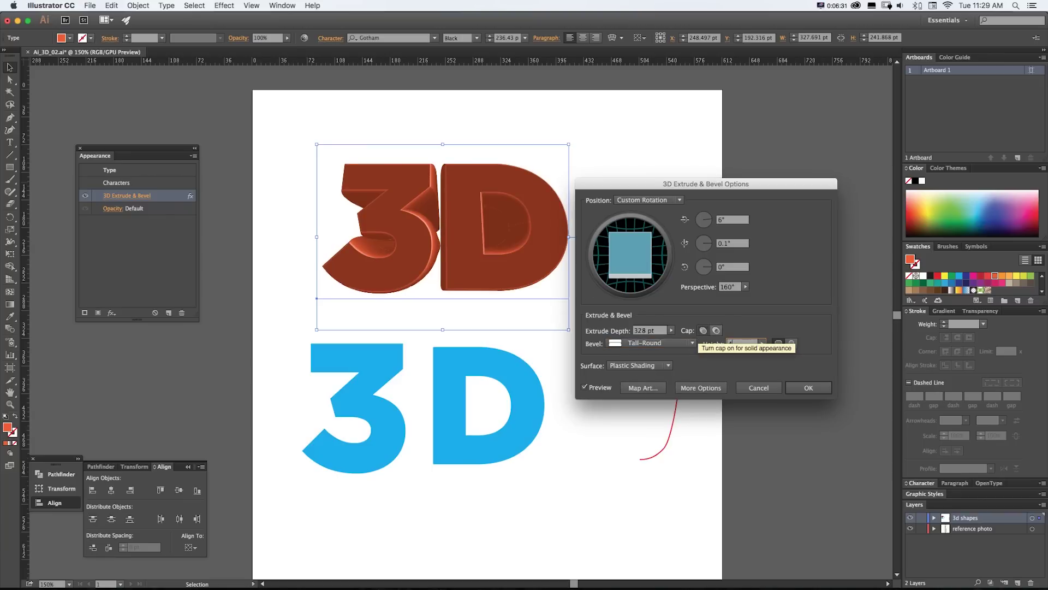
left_click(659, 369)
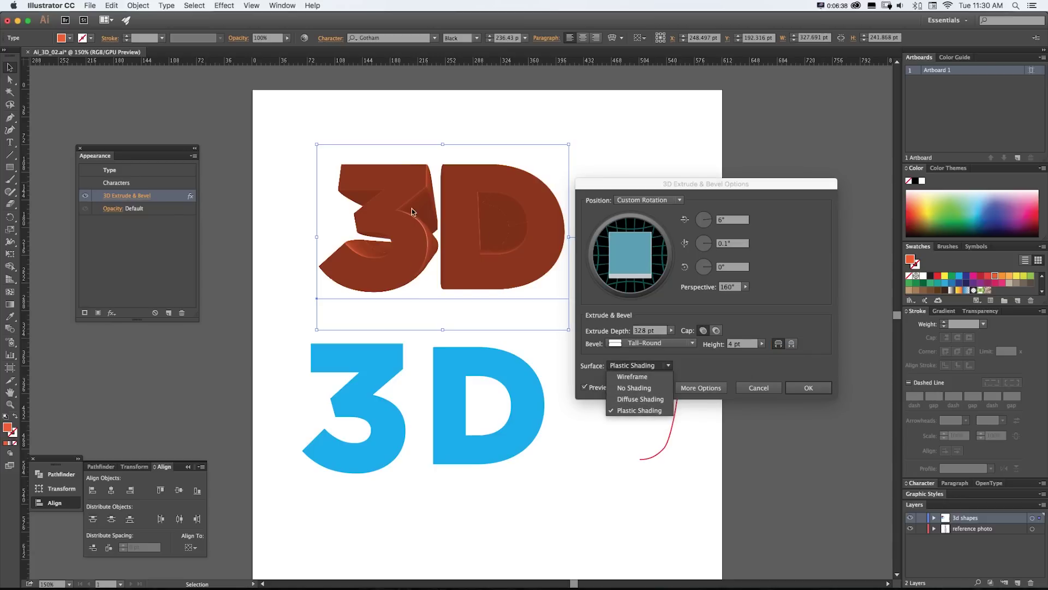
left_click(628, 399)
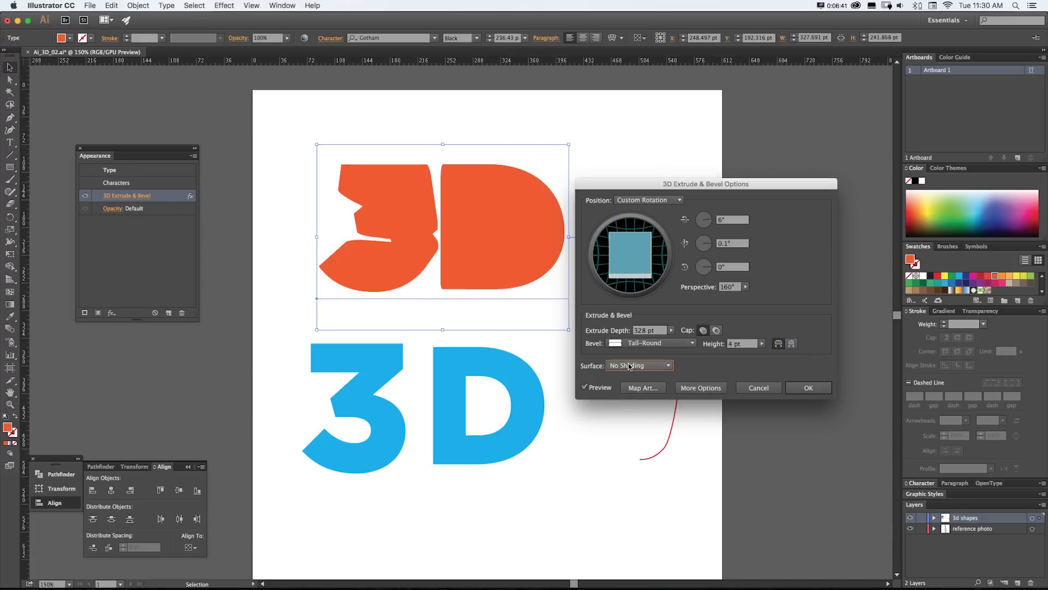
left_click(630, 366)
left_click(628, 380)
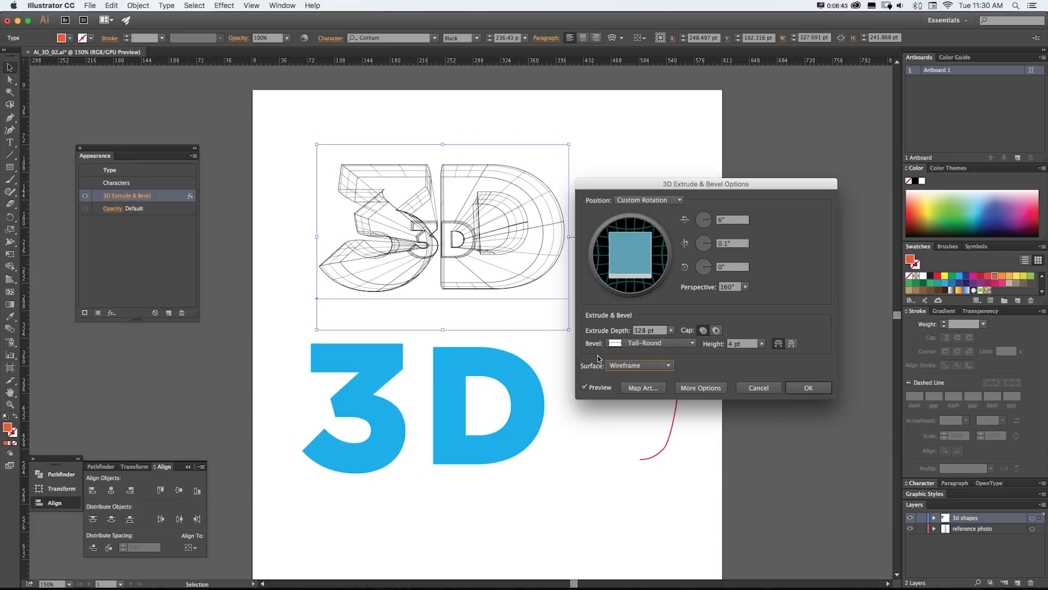
left_click(639, 366)
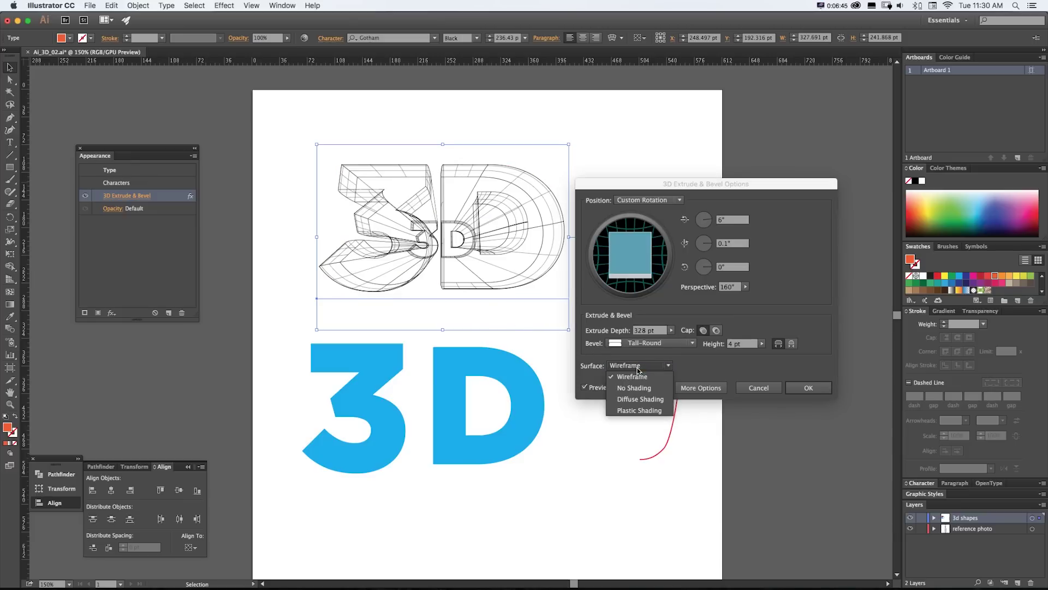
left_click(634, 409)
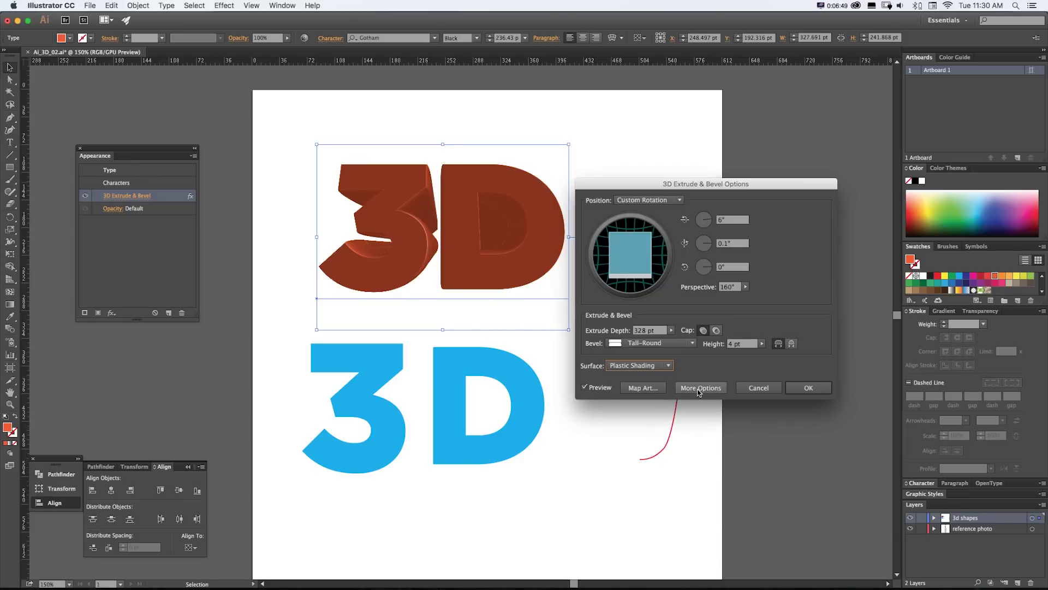
left_click(699, 389)
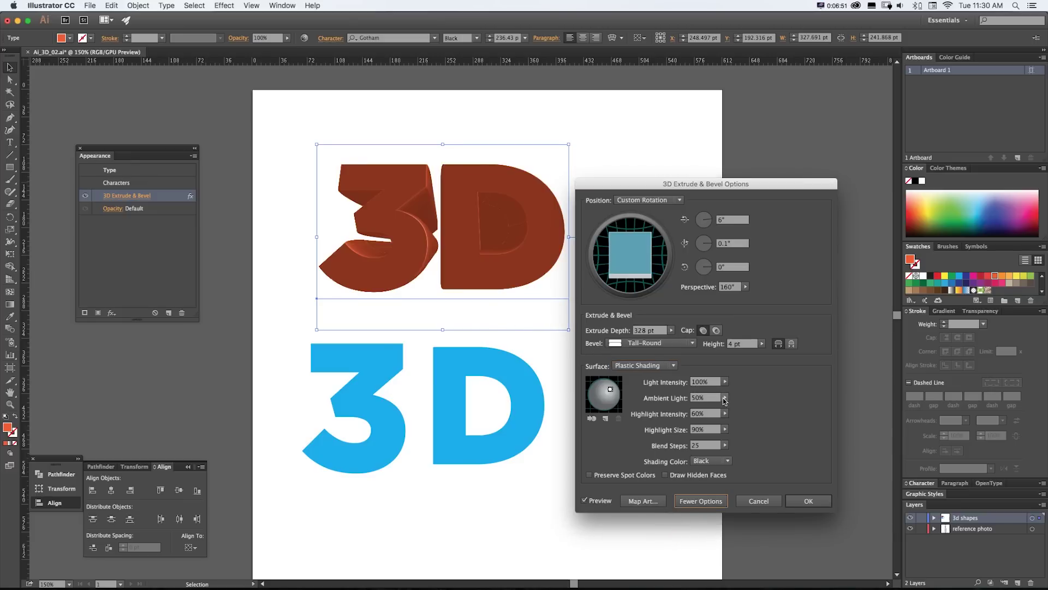
- Move the light source slightly upward and set the extrude depth to 100 pt
left_click_drag(610, 390, 613, 389)
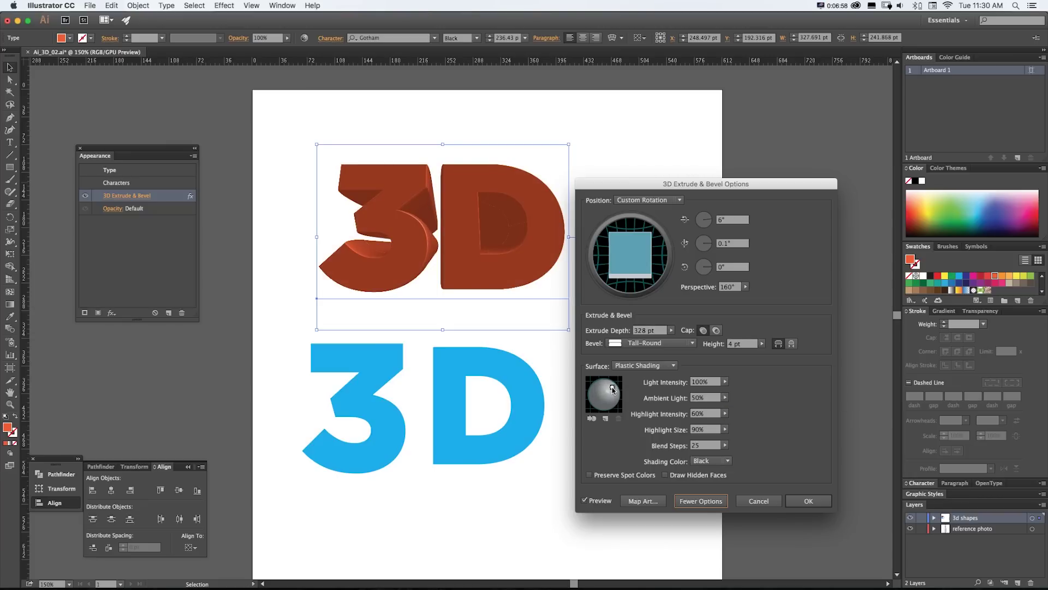
left_click(646, 330)
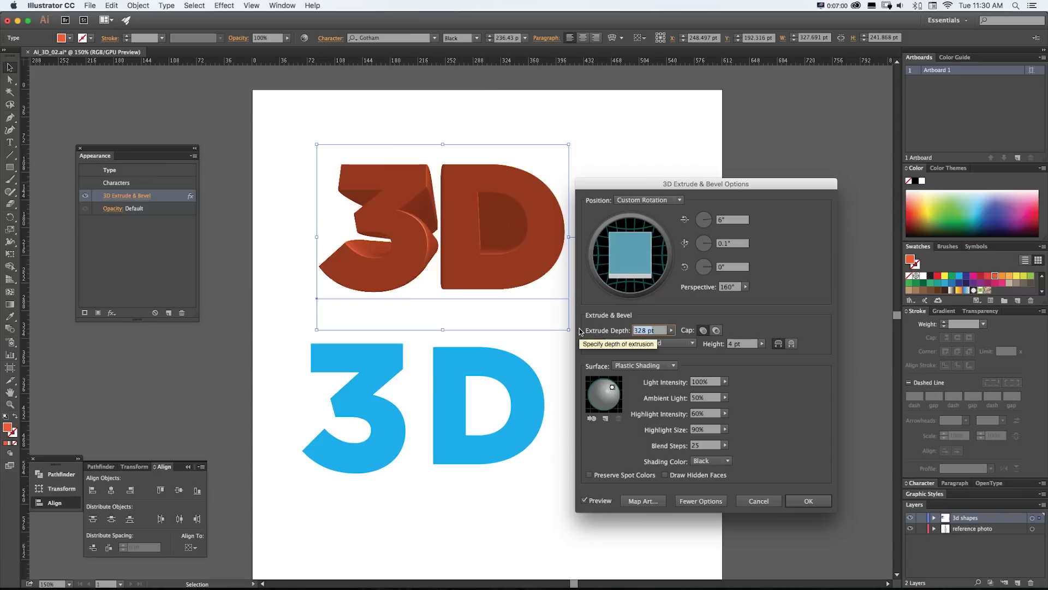
type("100")
key("Tab")
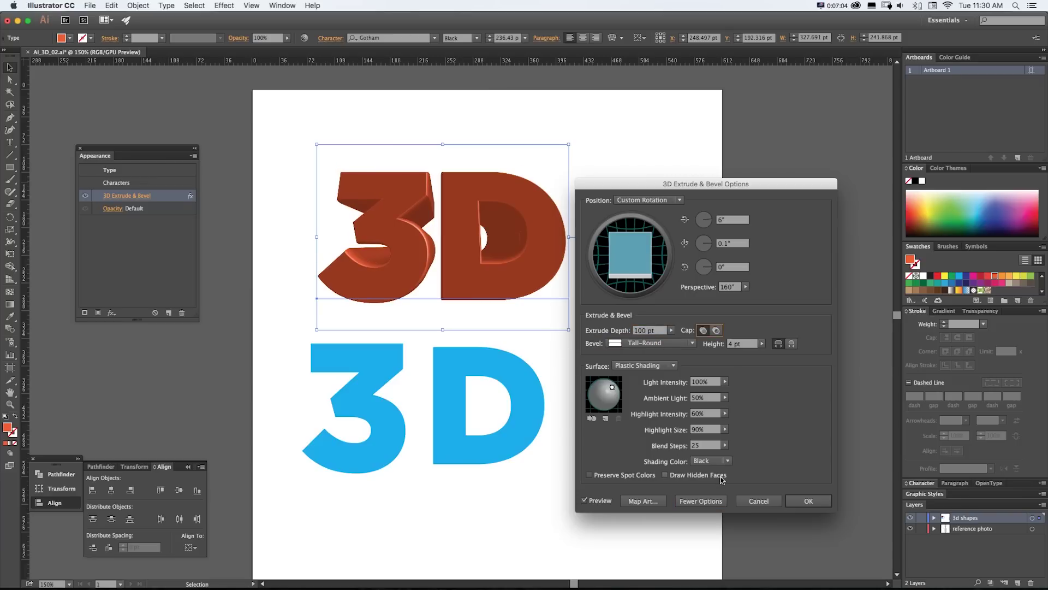
- Set highlight intensity 78%, highlight size 31%, ambient light 67%, and apply the extrusion
left_click_drag(725, 414, 714, 424)
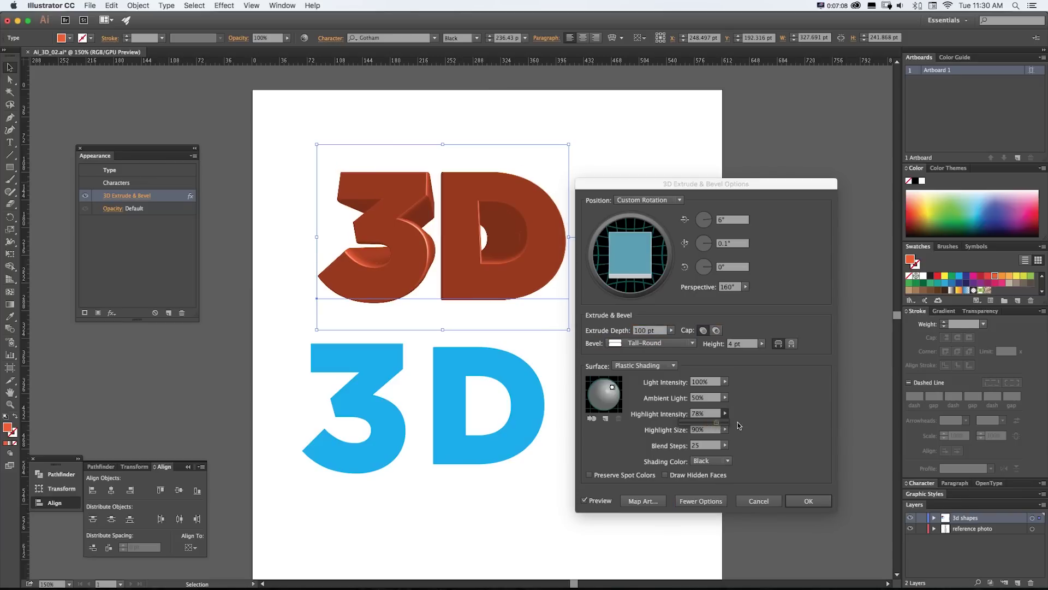
left_click(725, 429)
left_click_drag(702, 440, 714, 409)
left_click(725, 398)
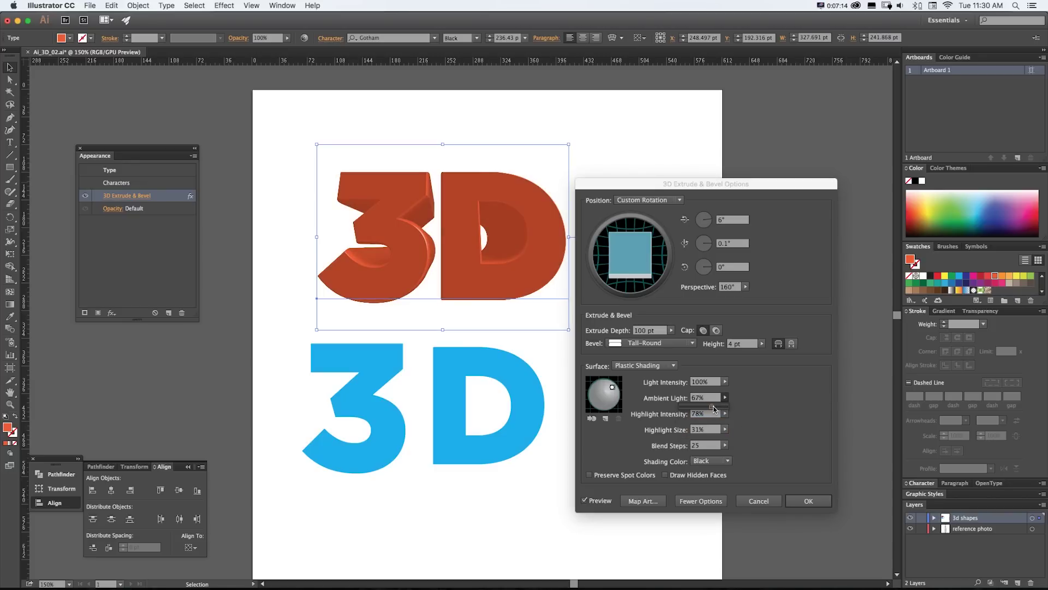
left_click(779, 442)
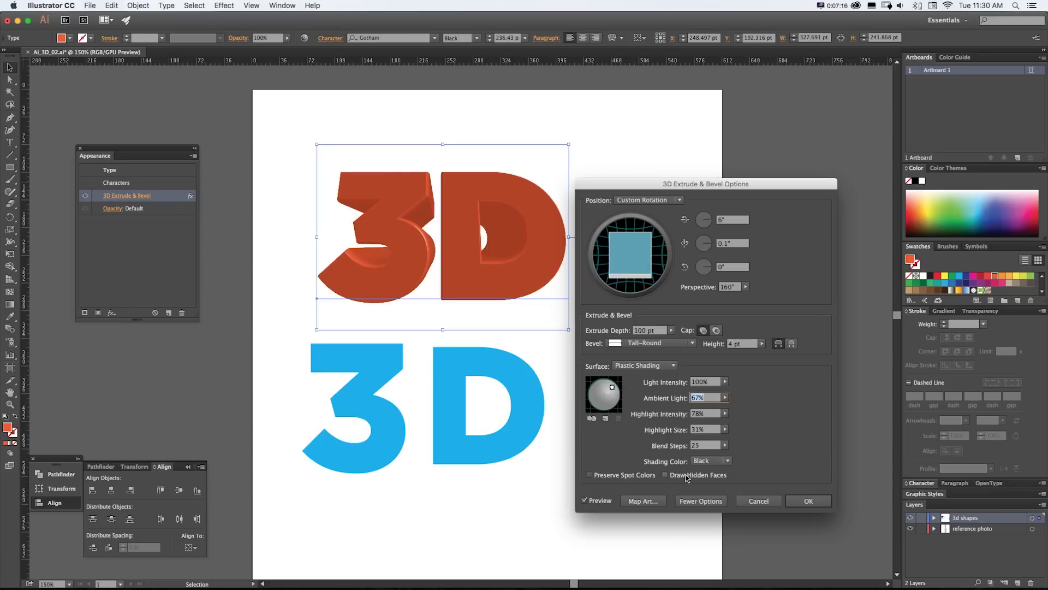
left_click(802, 500)
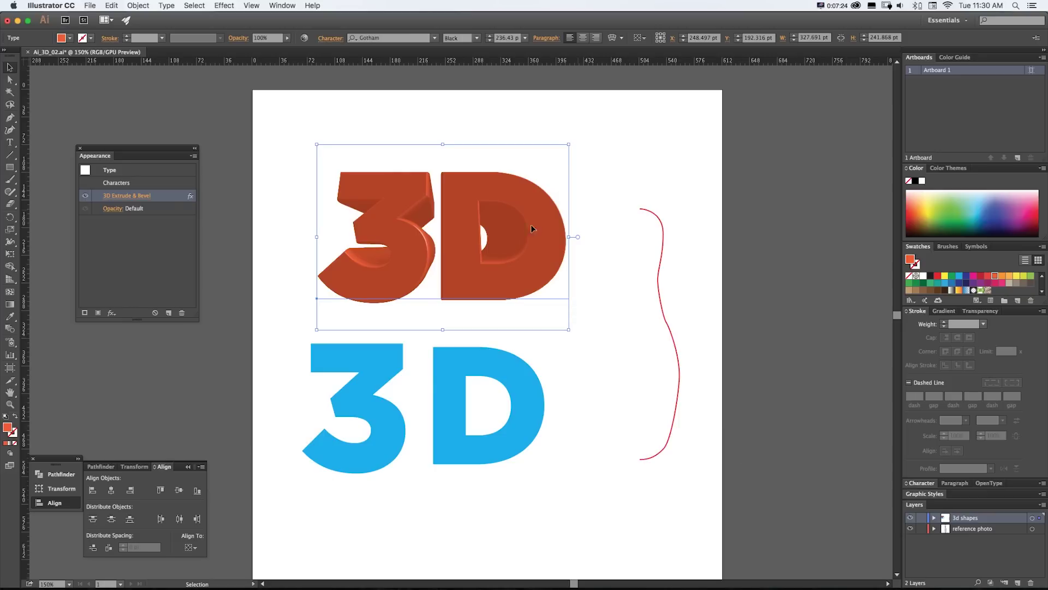
- Move the red text up-left and retype it as SEAN, then back to 3D
left_click_drag(532, 228, 462, 203)
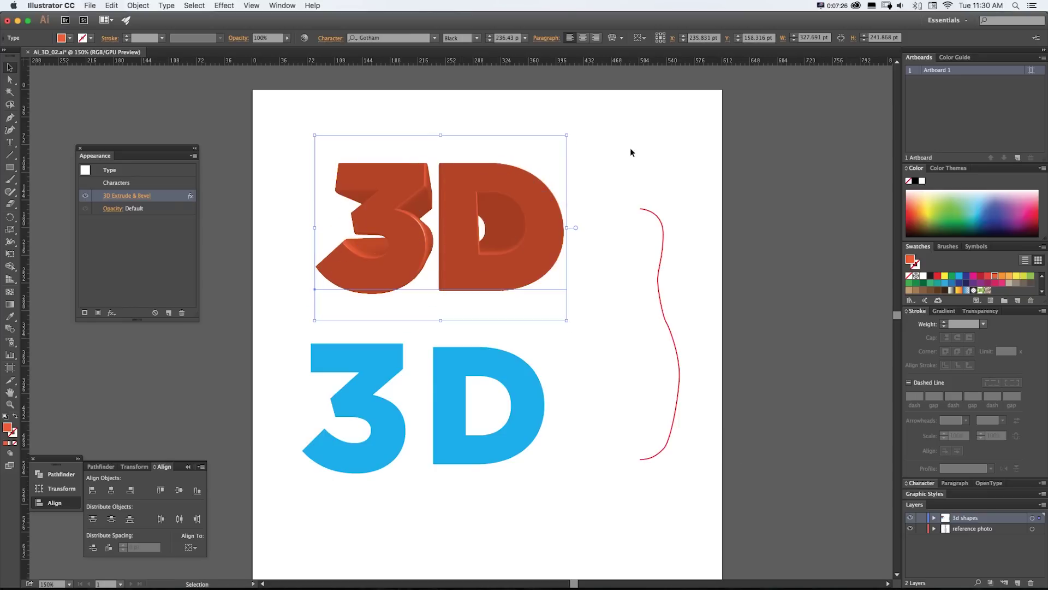
left_click_drag(458, 240, 458, 241)
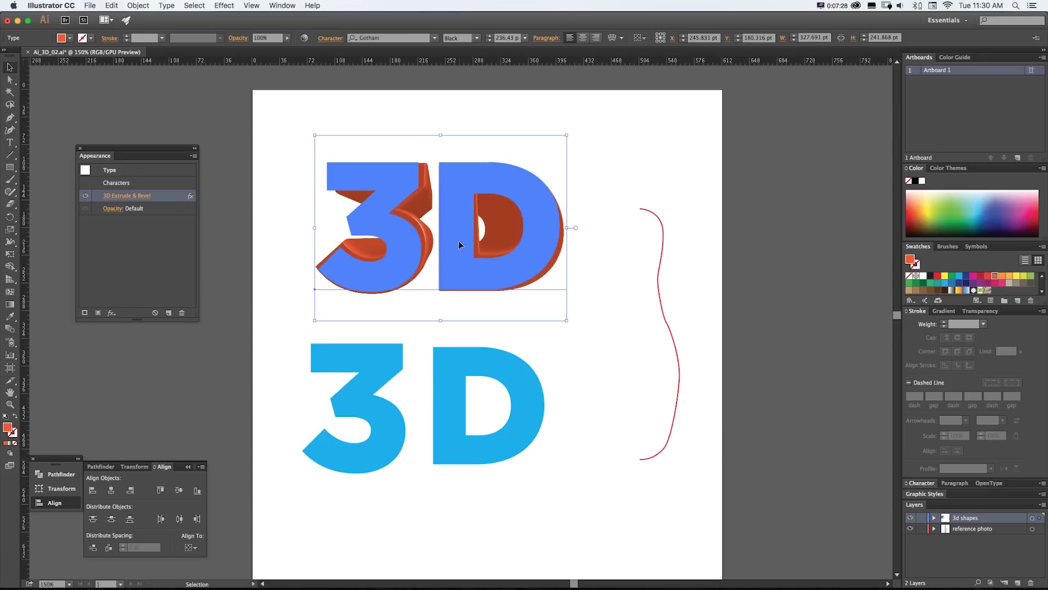
double_click(460, 241)
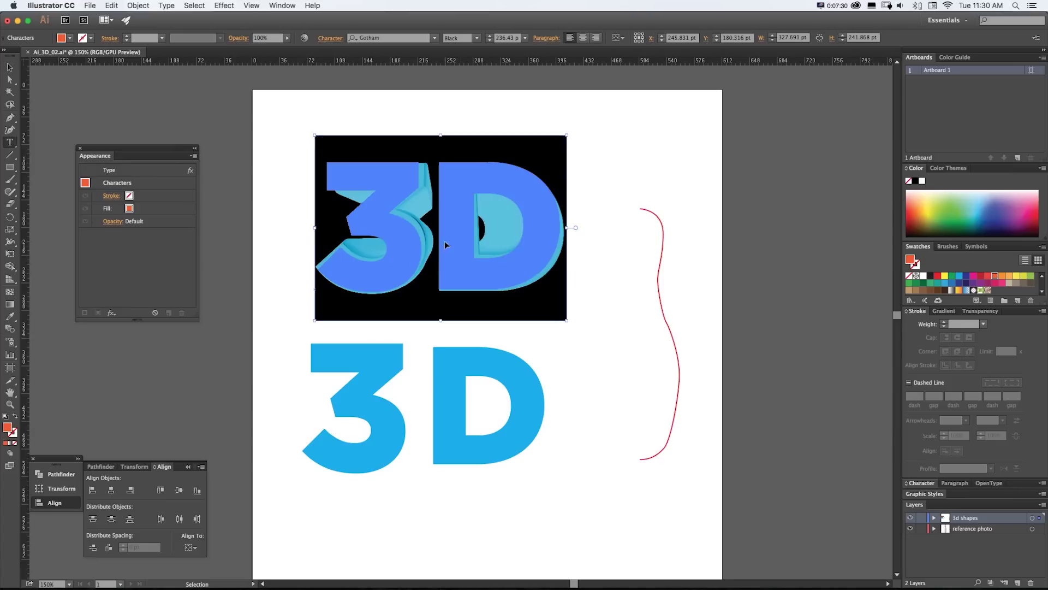
type("SEAN")
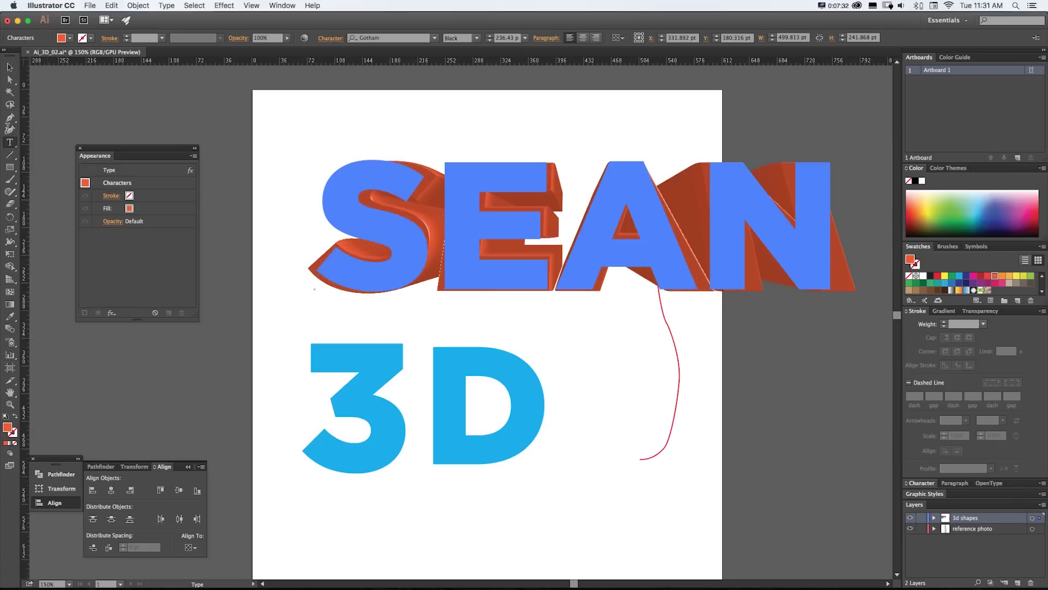
key("Escape")
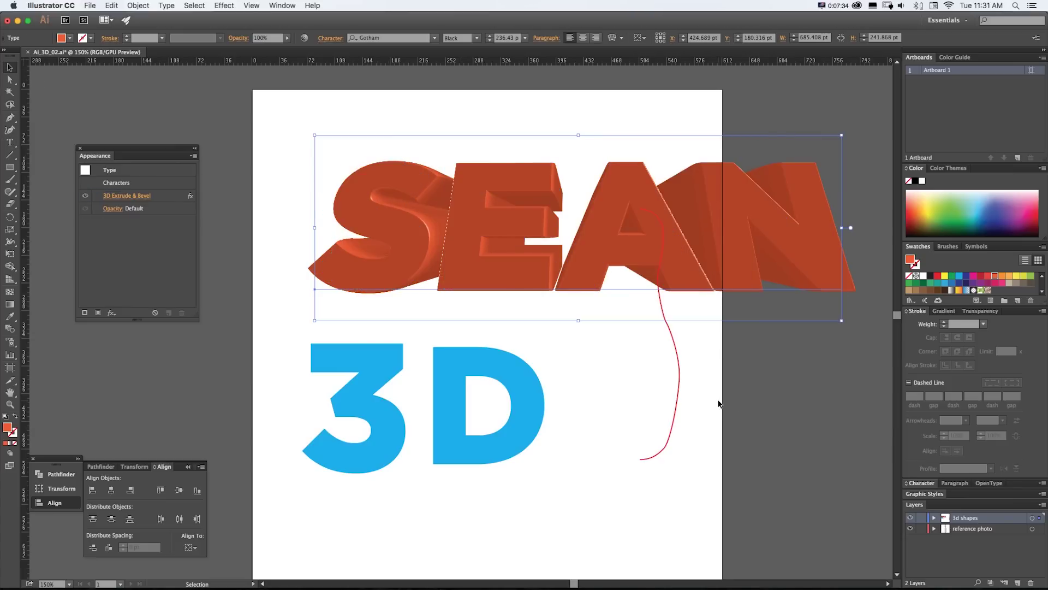
double_click(310, 163)
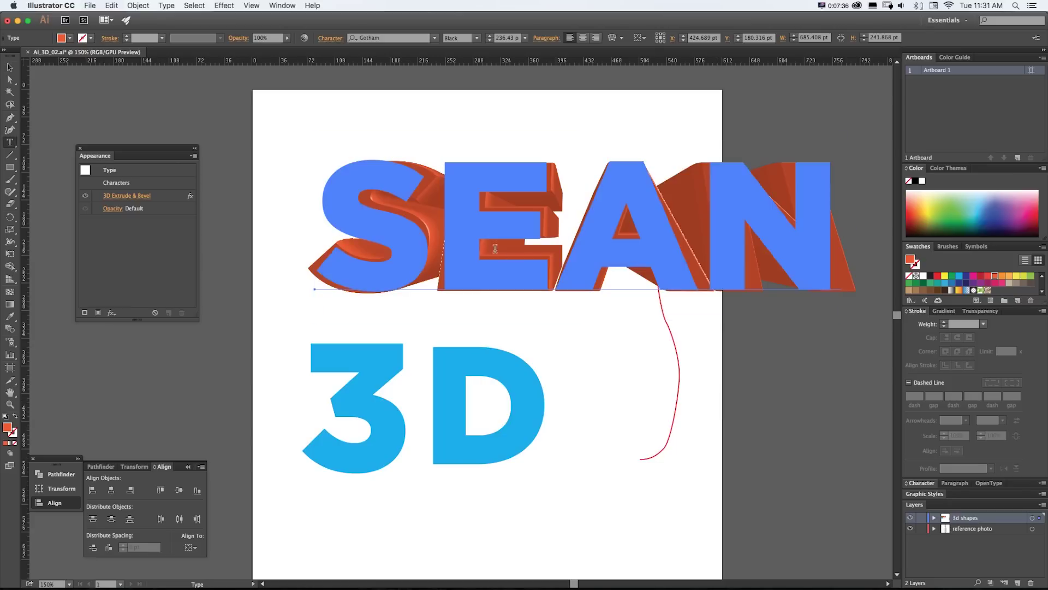
type("3D")
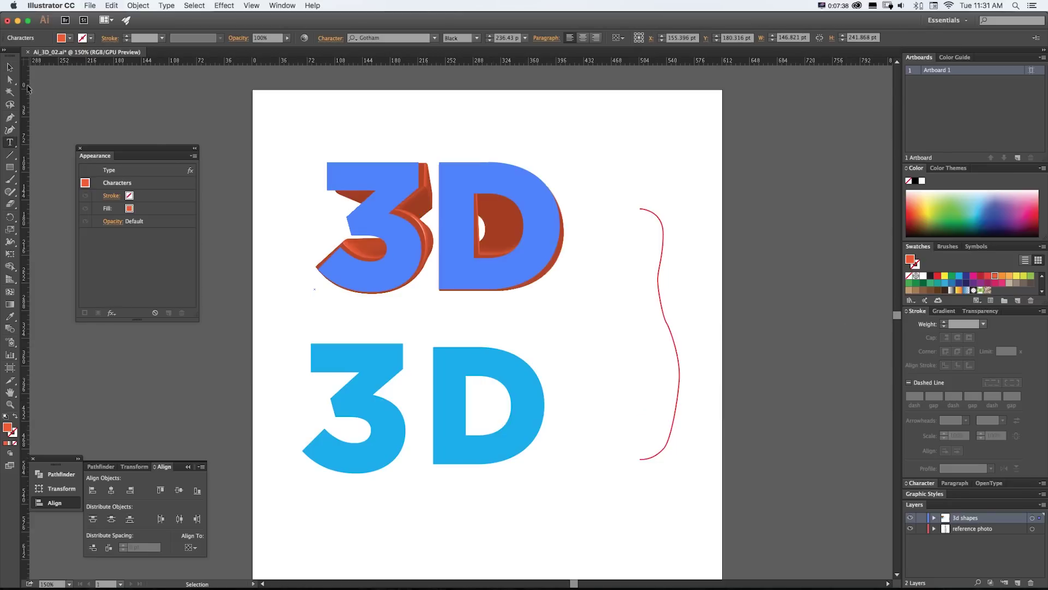
key("Escape")
- Preview a lighter font weight, restore Black, and toggle the 3D effect's visibility before reopening its options
left_click(921, 483)
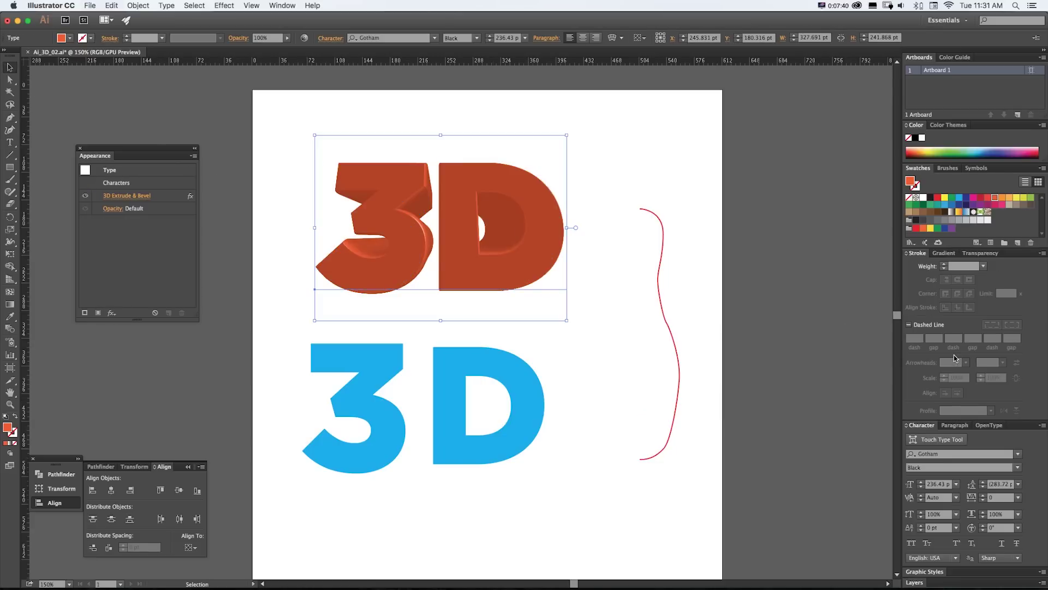
left_click_drag(1017, 468, 1016, 479)
left_click(1018, 467)
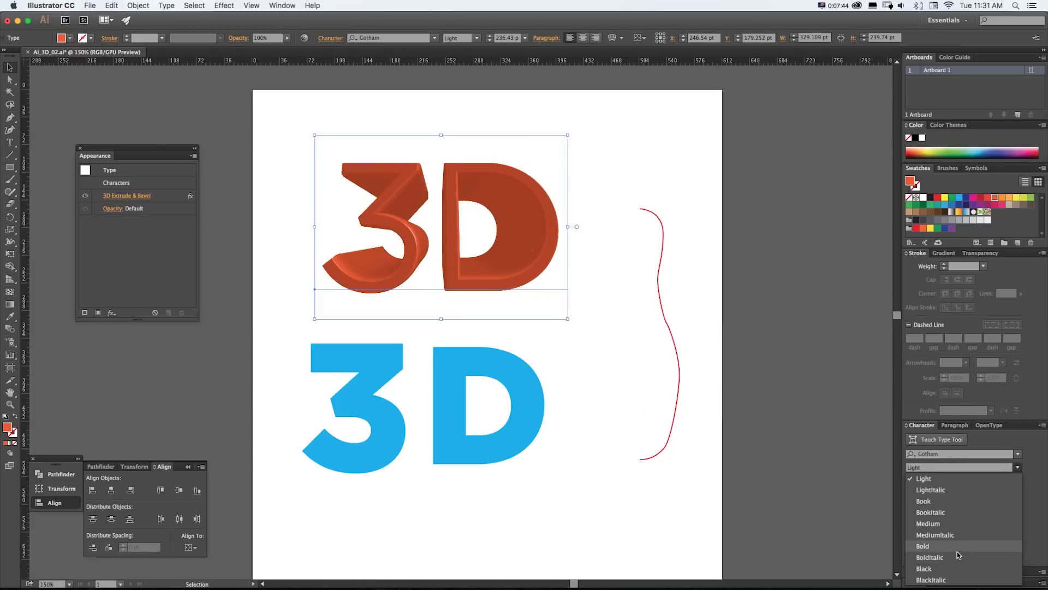
left_click(958, 569)
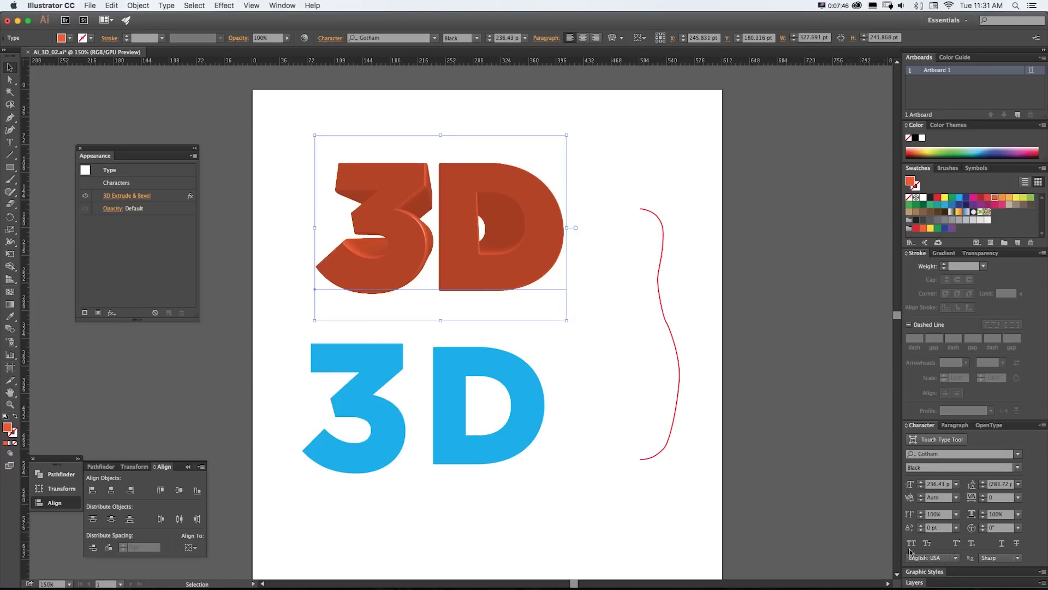
left_click(86, 196)
left_click(85, 196)
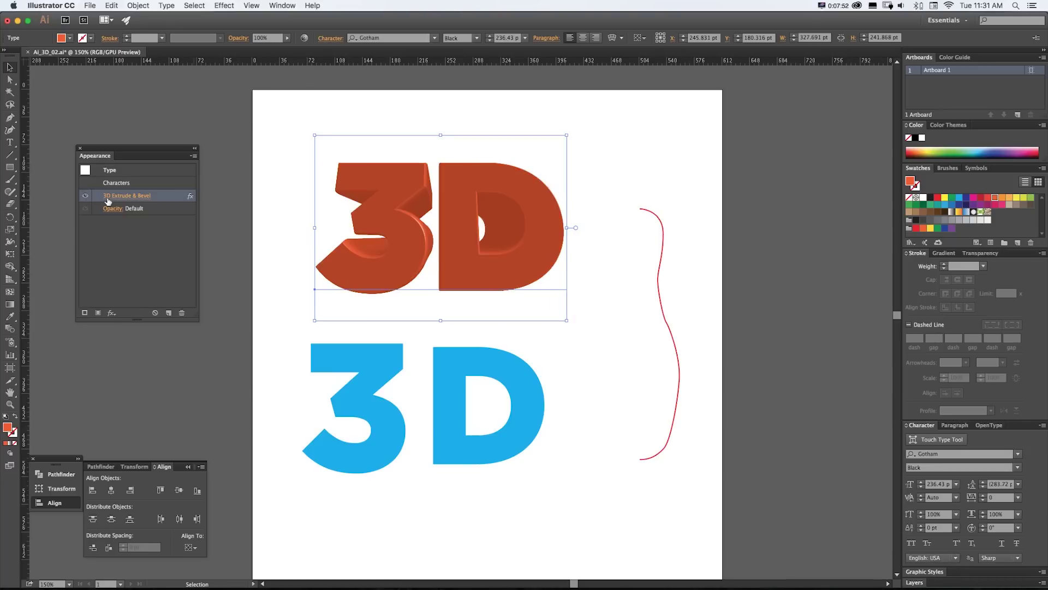
left_click(111, 200)
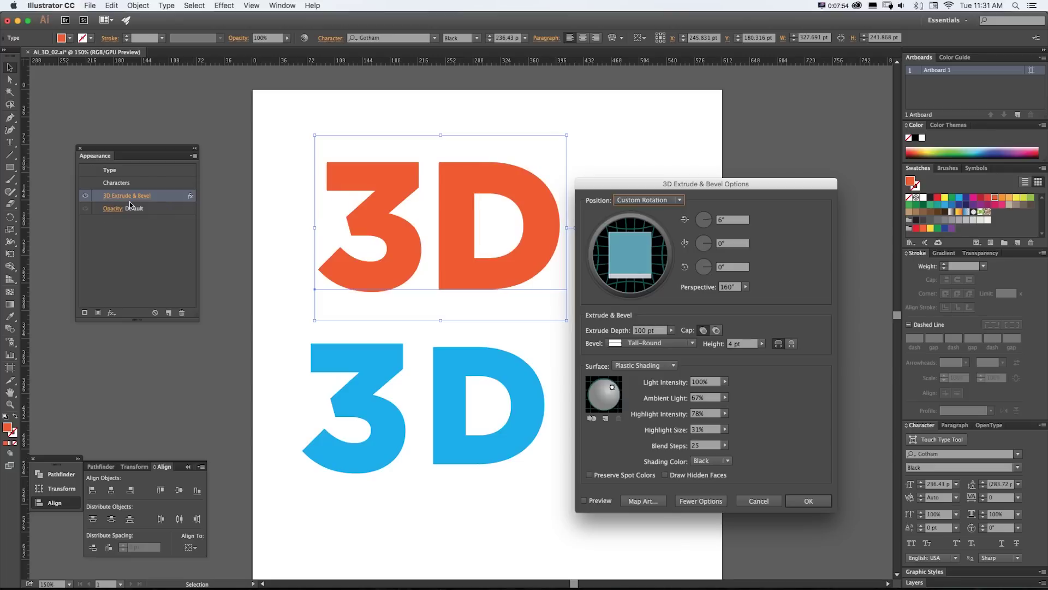
- With live preview on, change the X rotation from 8° to 12° and apply it
left_click(584, 500)
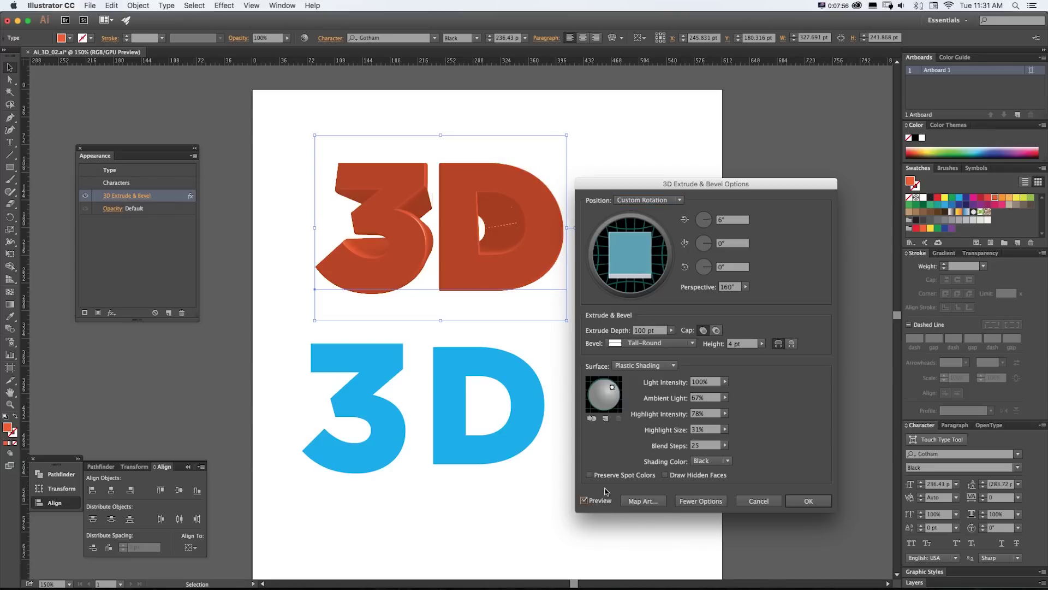
left_click(635, 253)
left_click_drag(635, 254, 714, 238)
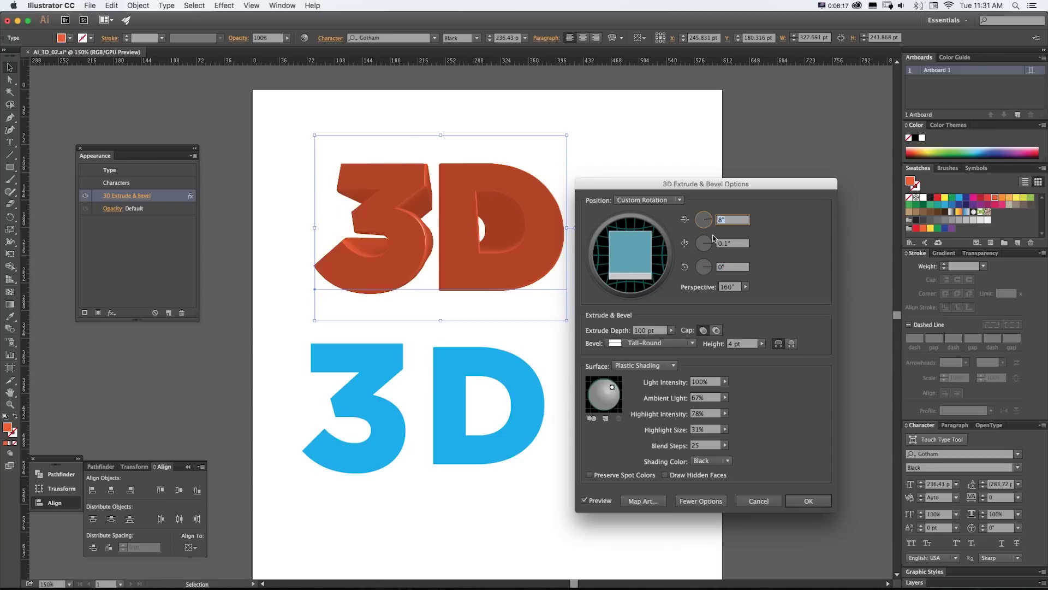
type("12")
key("Tab")
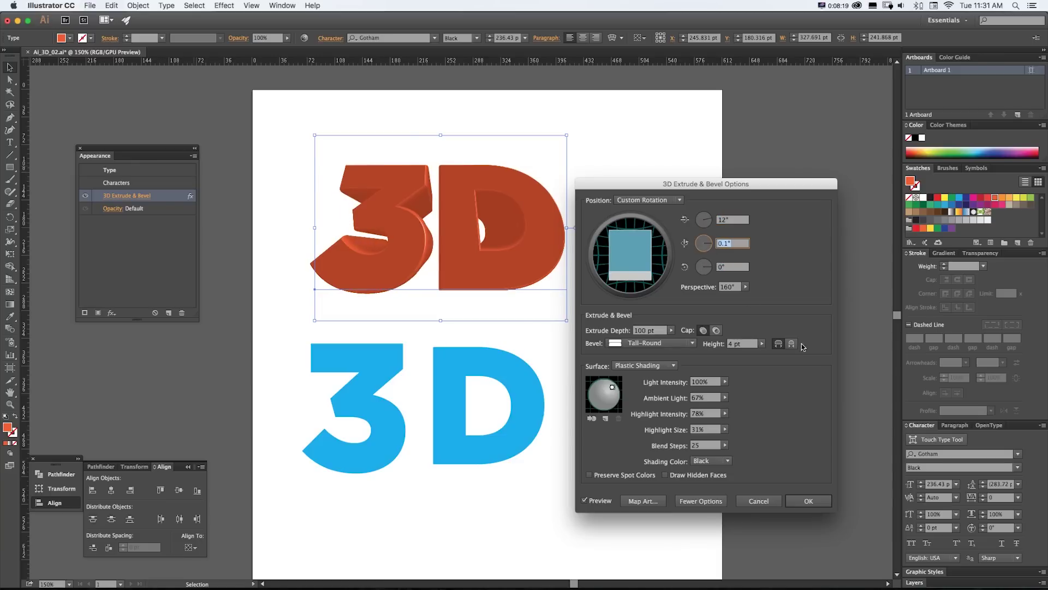
left_click(808, 501)
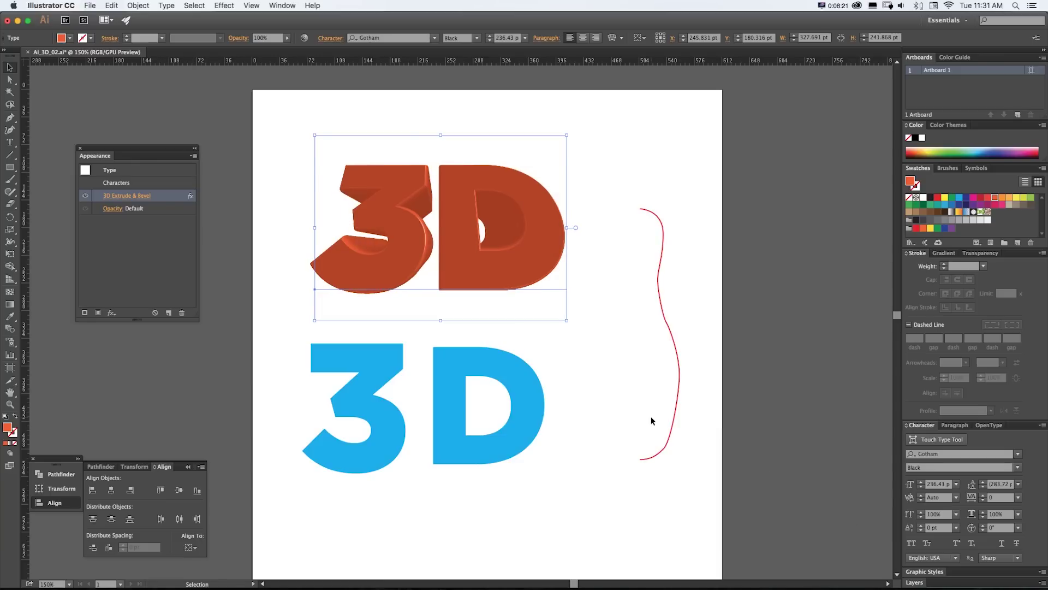
- Move the red text up-left and apply Effect > 3D > Rotate to the blue 3 with preview
left_click_drag(545, 278, 530, 267)
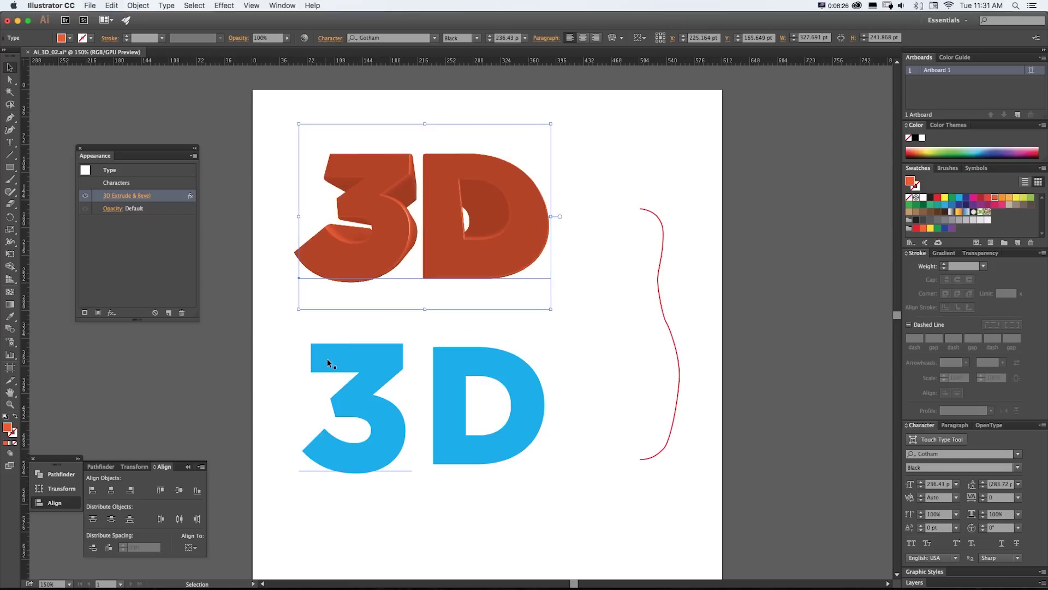
left_click(295, 361)
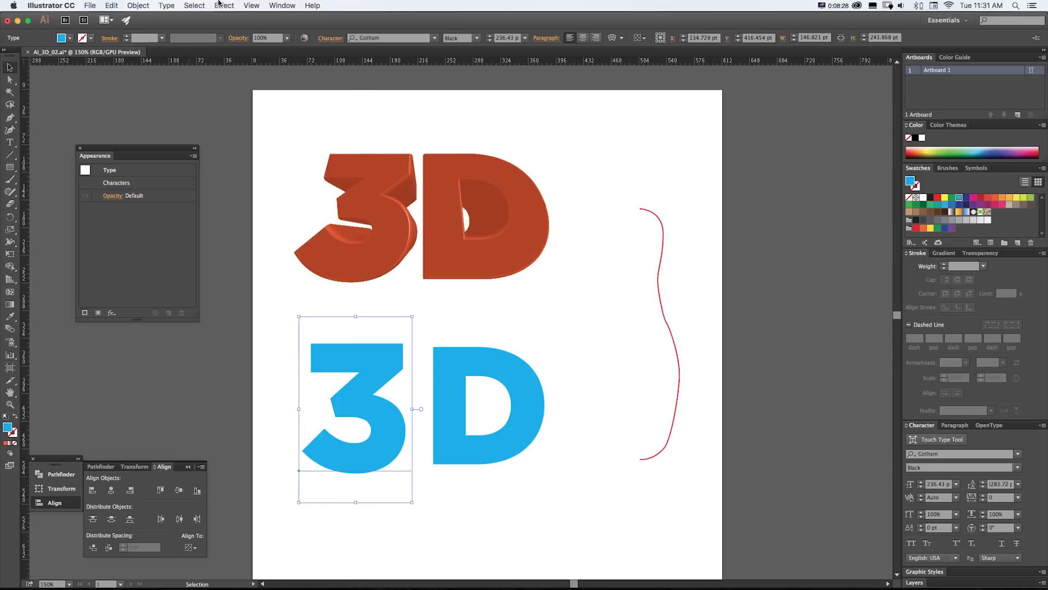
left_click(222, 5)
mouse_move(333, 69)
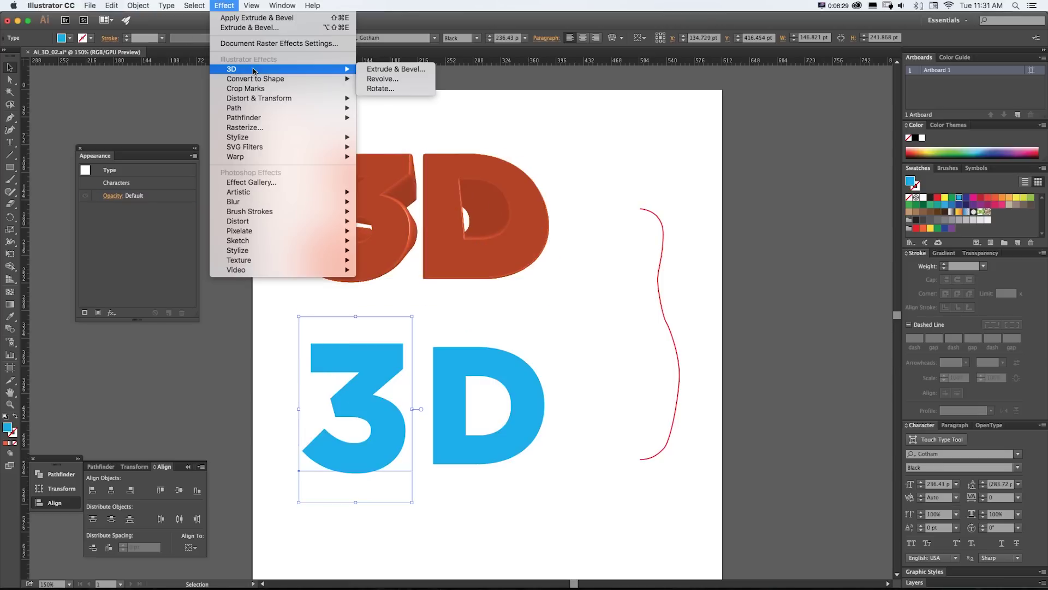
left_click(410, 90)
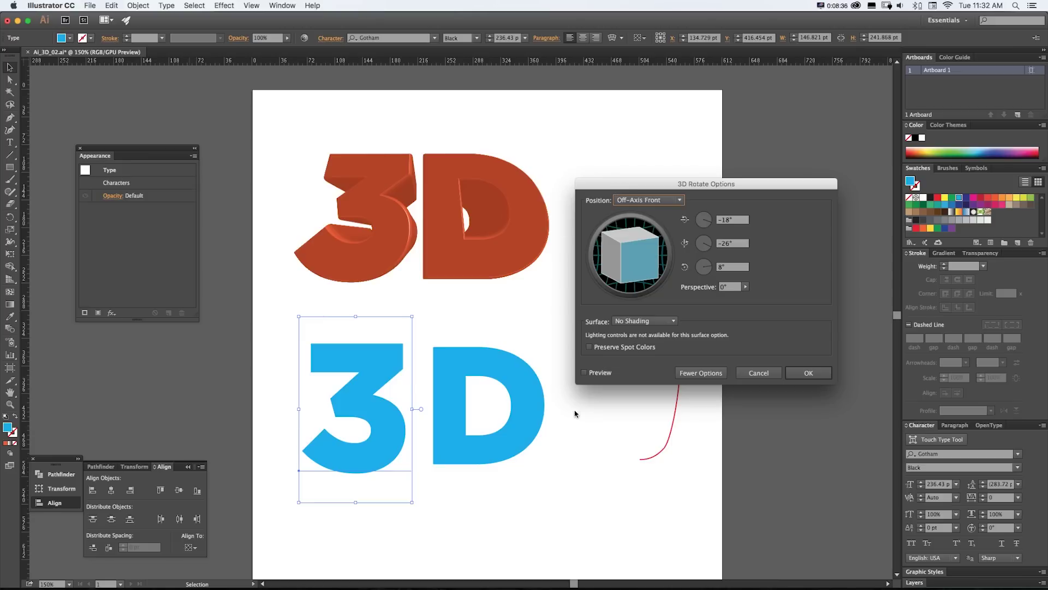
left_click(586, 372)
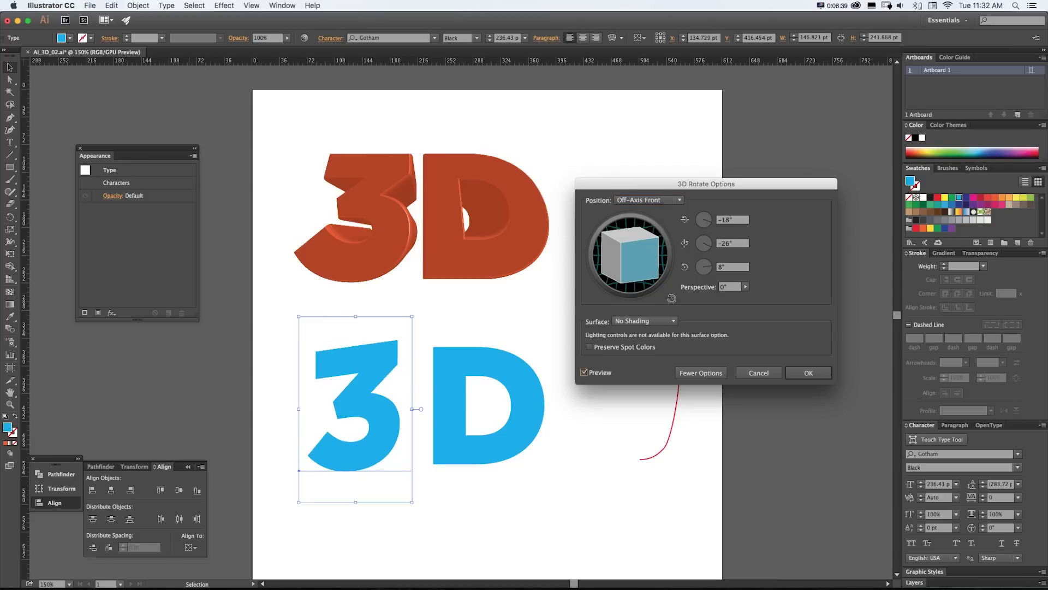
- Set the 3's perspective to 86° and rotation to -28°, 30°, -12°
left_click_drag(710, 294, 726, 293)
mouse_move(650, 268)
left_mouse_down()
mouse_move(650, 246)
mouse_move(645, 255)
mouse_move(664, 257)
left_mouse_up()
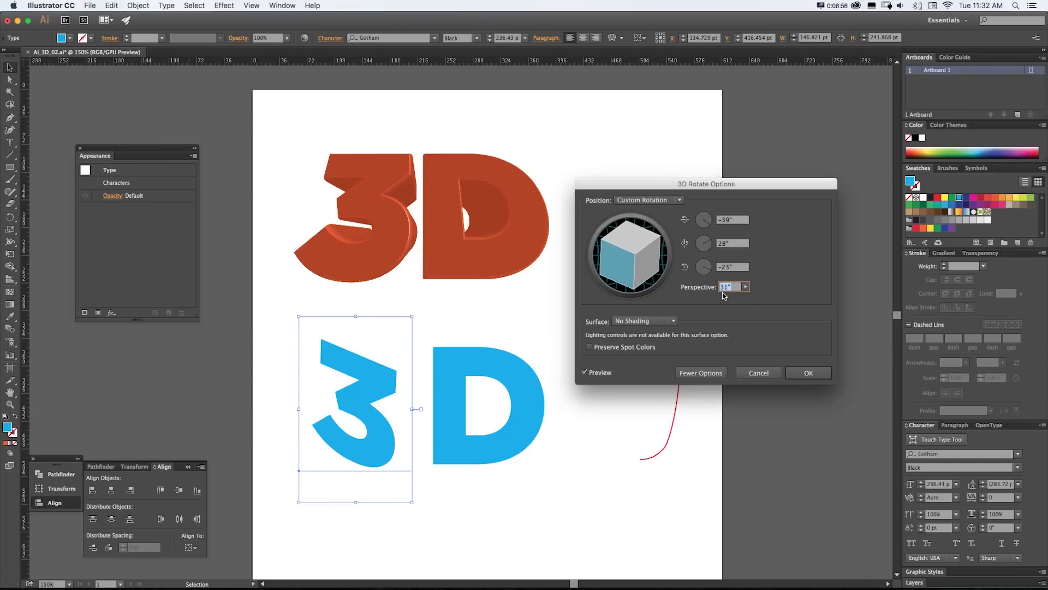
left_click_drag(746, 290, 729, 297)
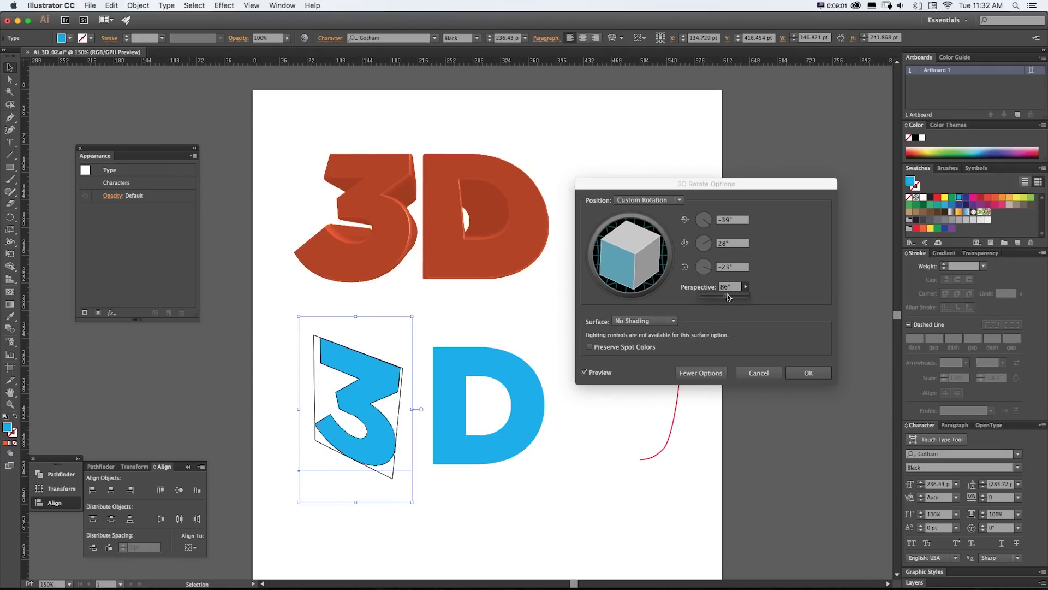
left_click_drag(642, 248, 648, 244)
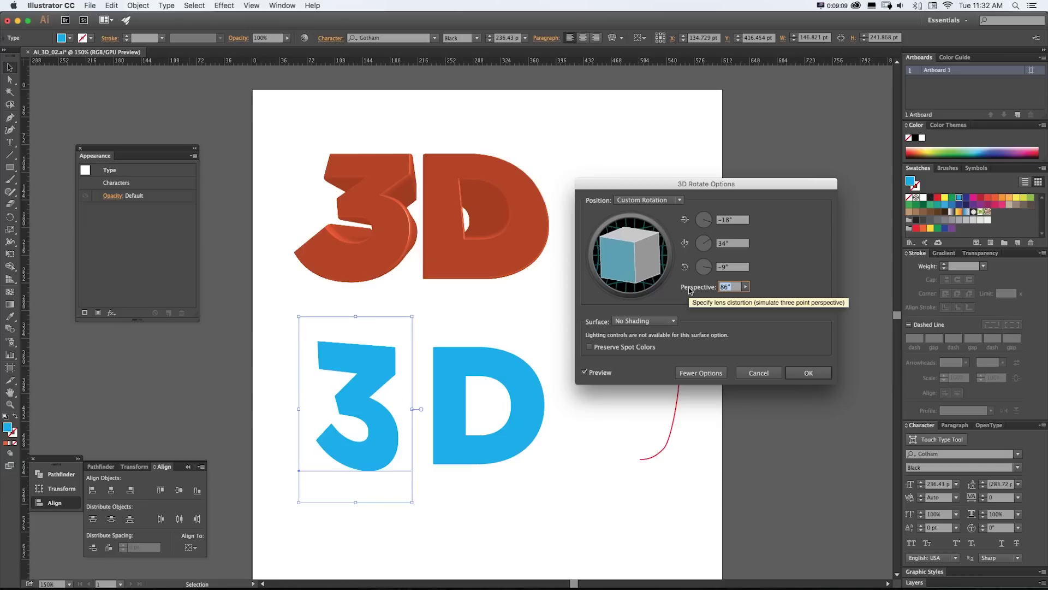
left_click_drag(621, 245, 647, 249)
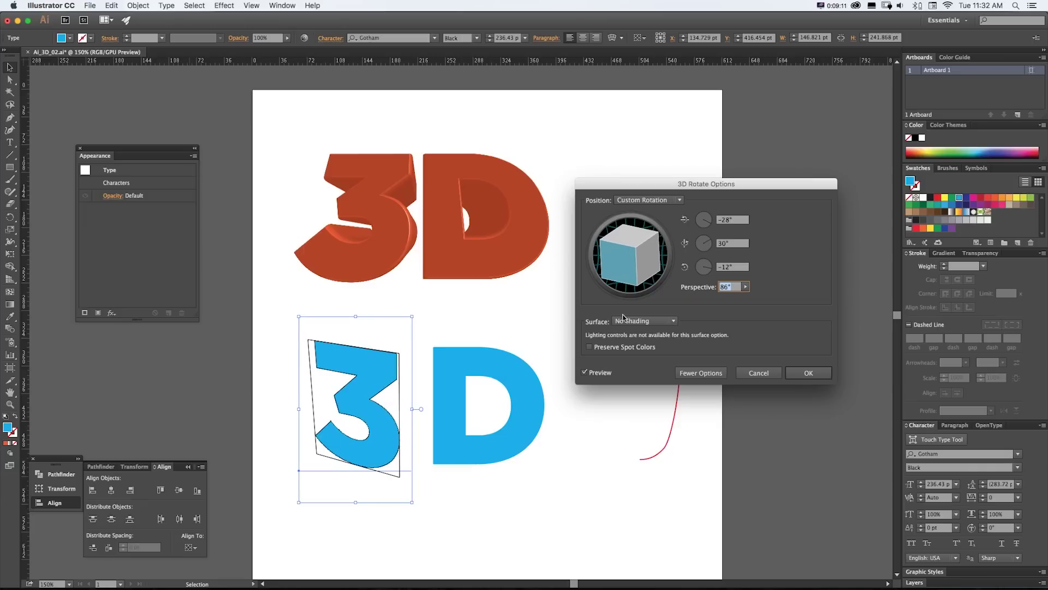
- Try Diffuse Shading, then set the surface to No Shading and apply the rotation
left_click(624, 320)
left_click(626, 329)
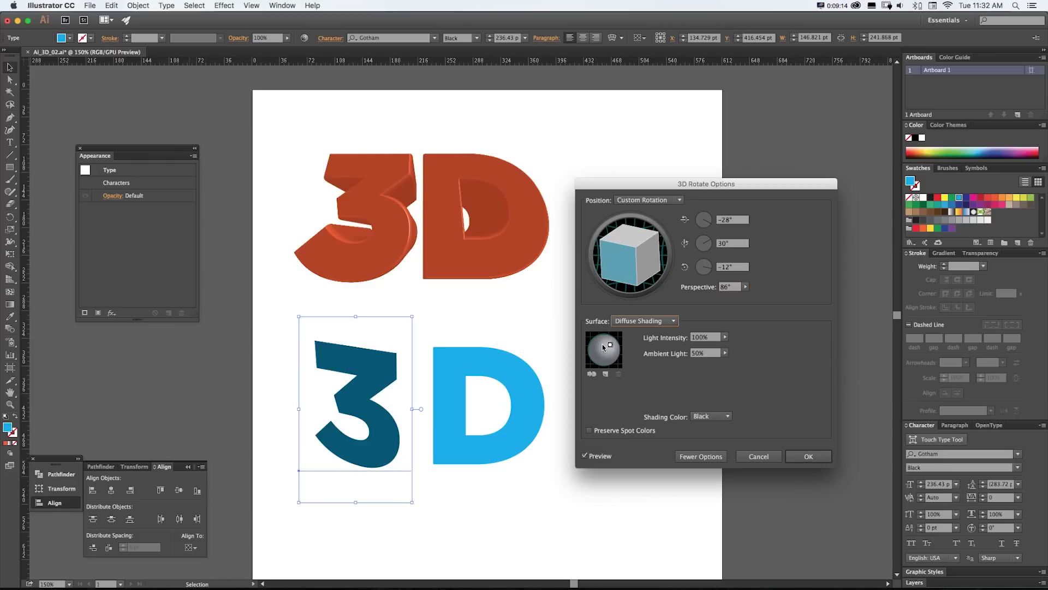
mouse_move(610, 346)
left_mouse_down()
mouse_move(601, 348)
mouse_move(607, 339)
left_mouse_up()
left_click(644, 321)
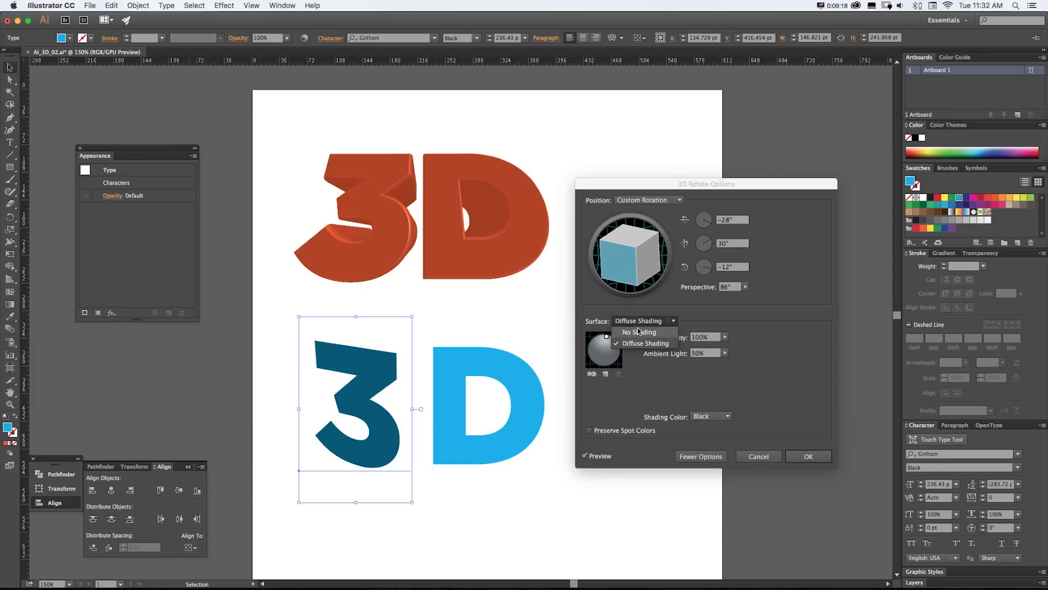
left_click(642, 330)
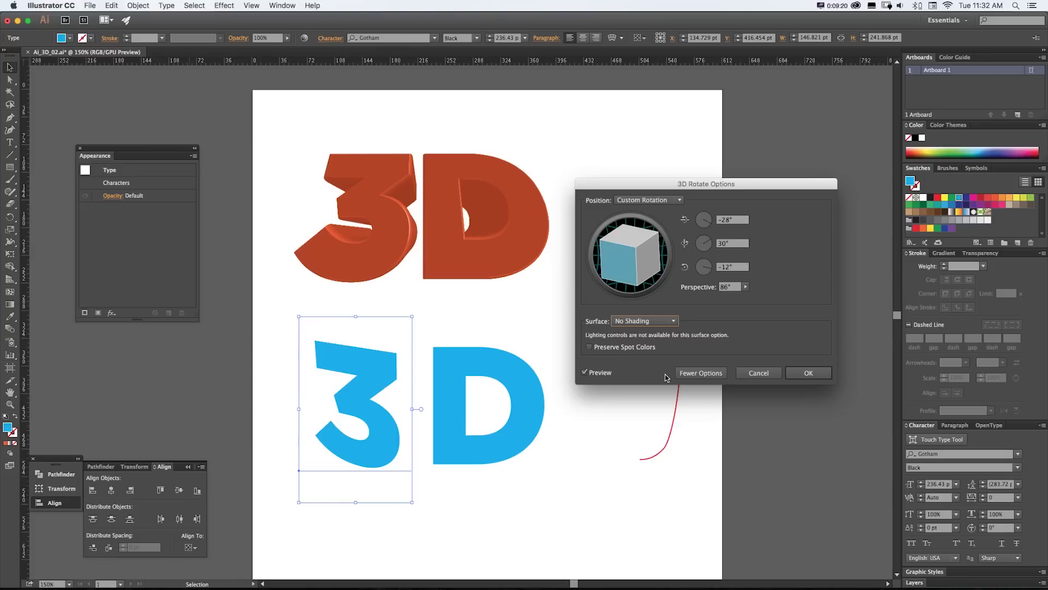
left_click(808, 372)
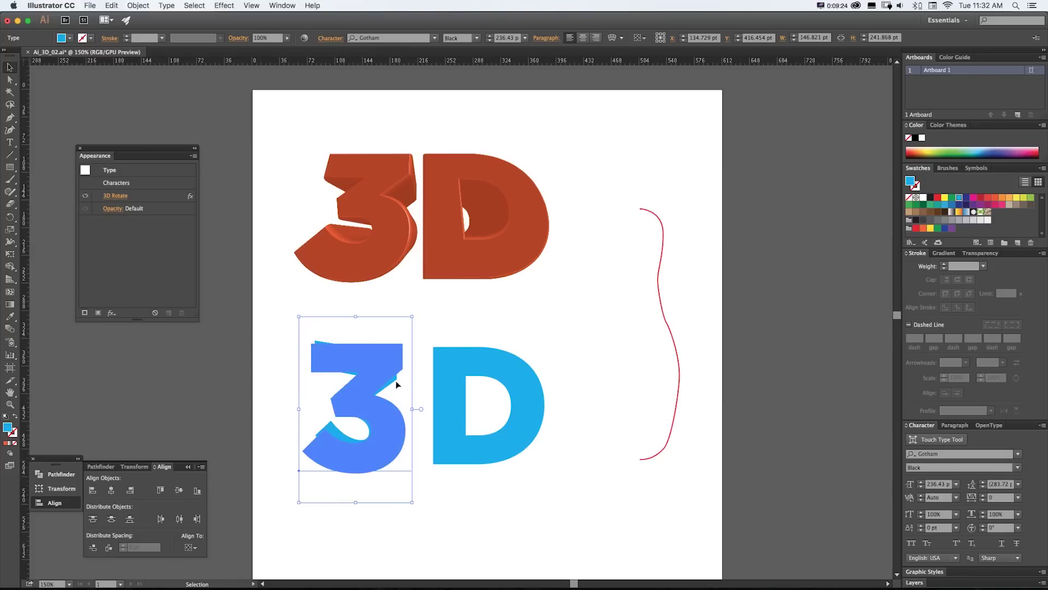
- Select the blue D, open its 3D Rotate effect, and try the Off-Axis Front and Isometric Right presets
left_click_drag(363, 385, 467, 382)
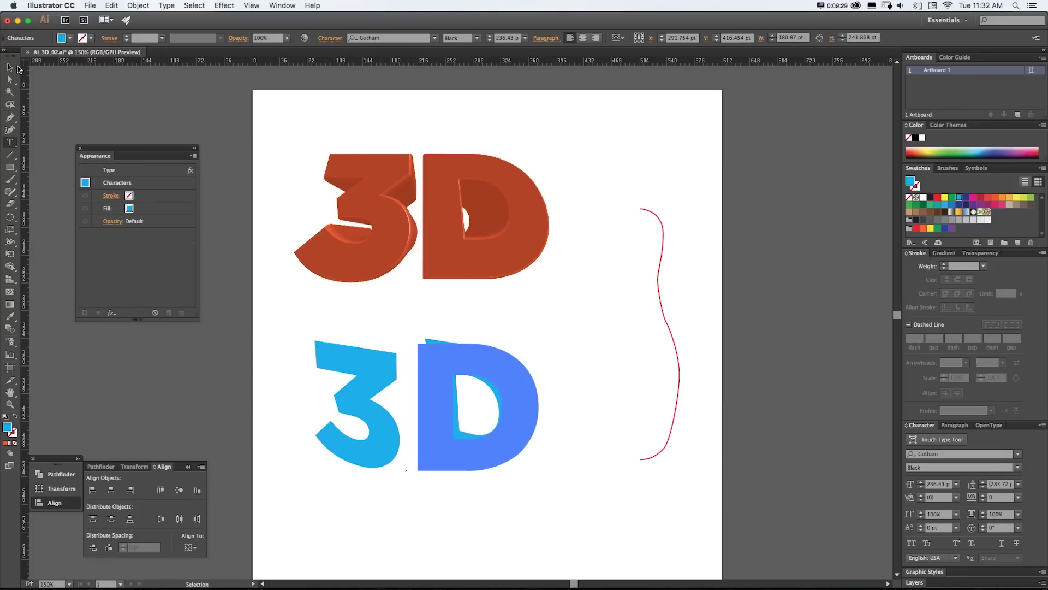
left_click(121, 196)
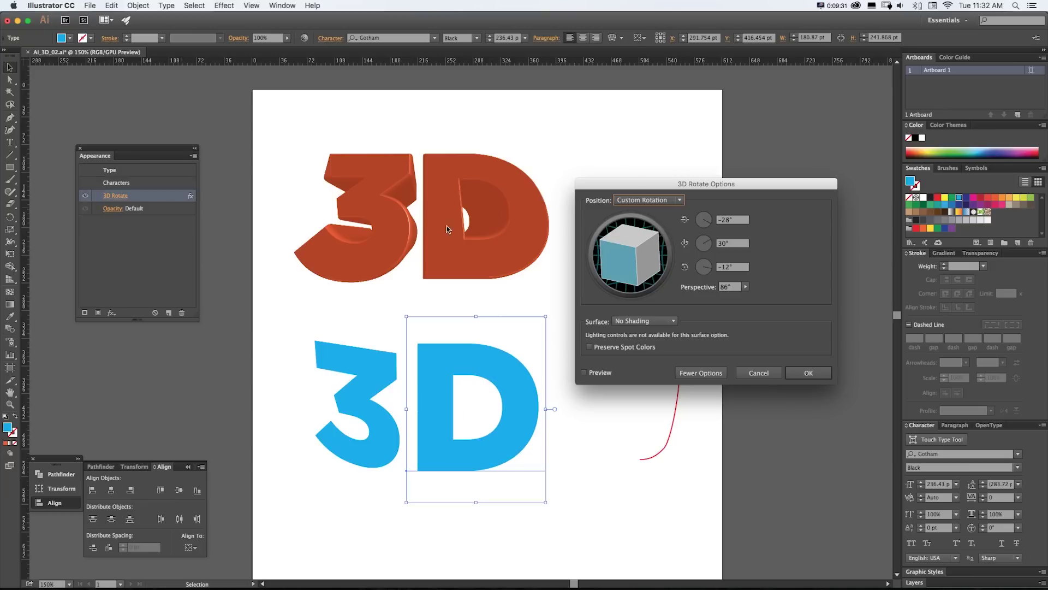
left_click_drag(653, 226, 623, 259)
left_click(637, 203)
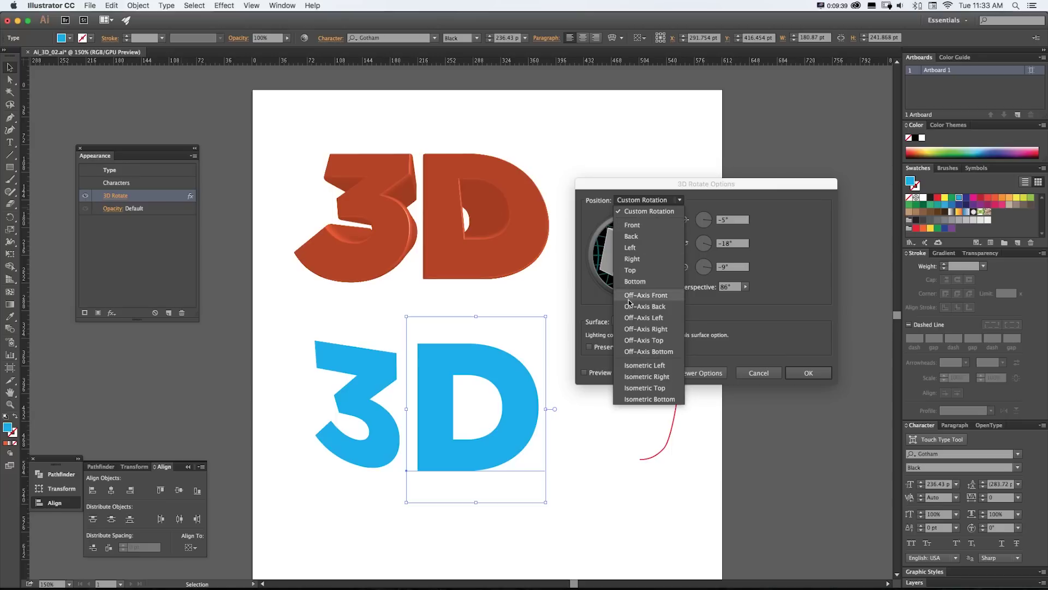
left_click(646, 295)
left_click(648, 200)
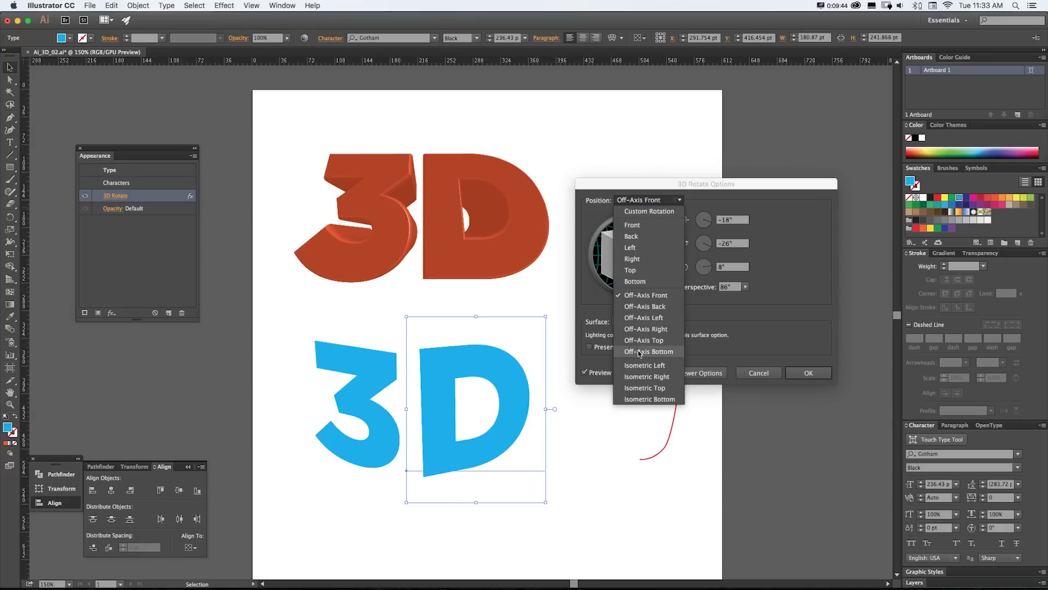
left_click(640, 377)
- Try Off-Axis Back, return to Off-Axis Front, tilt the D to -20°, -33°, 14°, and apply
left_click(634, 200)
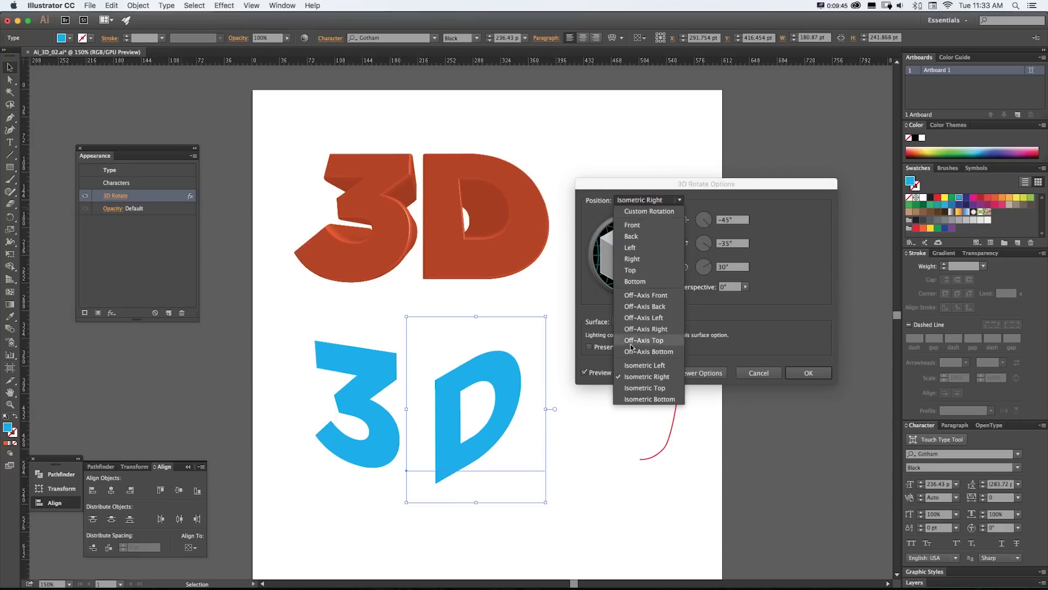
left_click(645, 306)
left_click(647, 200)
left_click(641, 296)
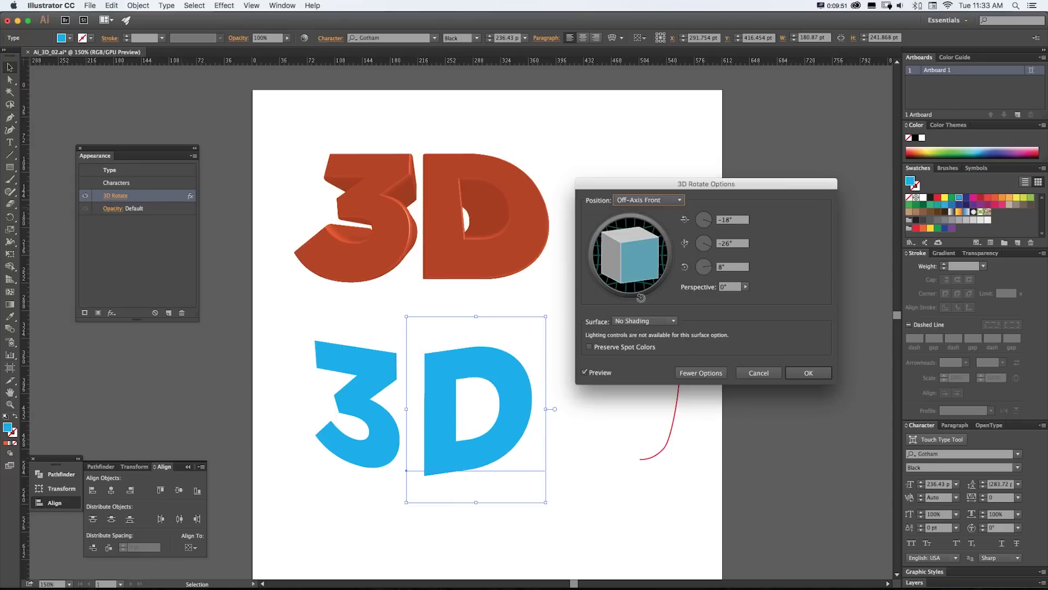
left_click_drag(634, 274, 627, 270)
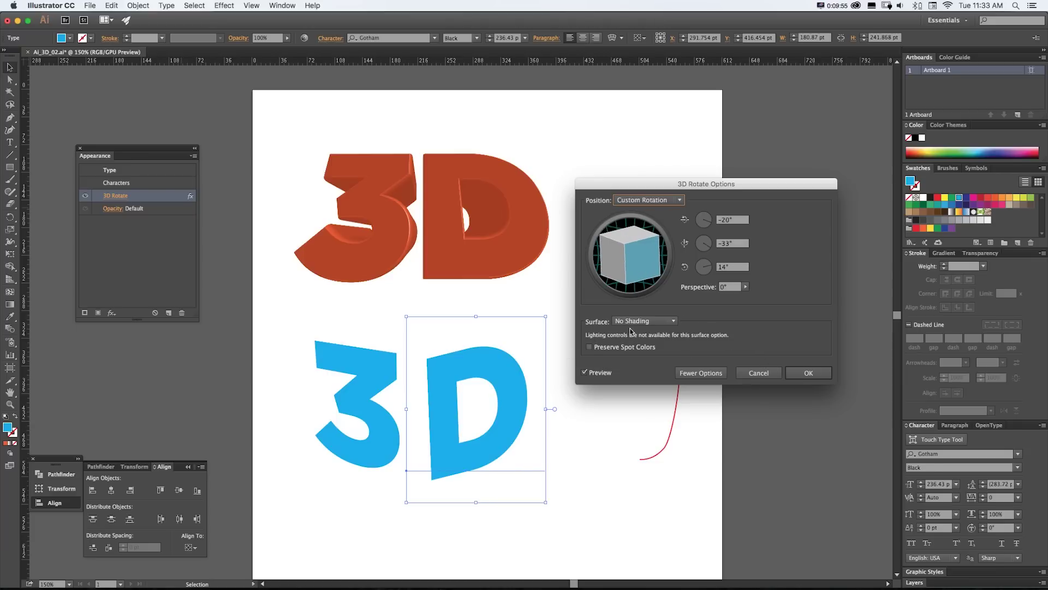
left_click(809, 373)
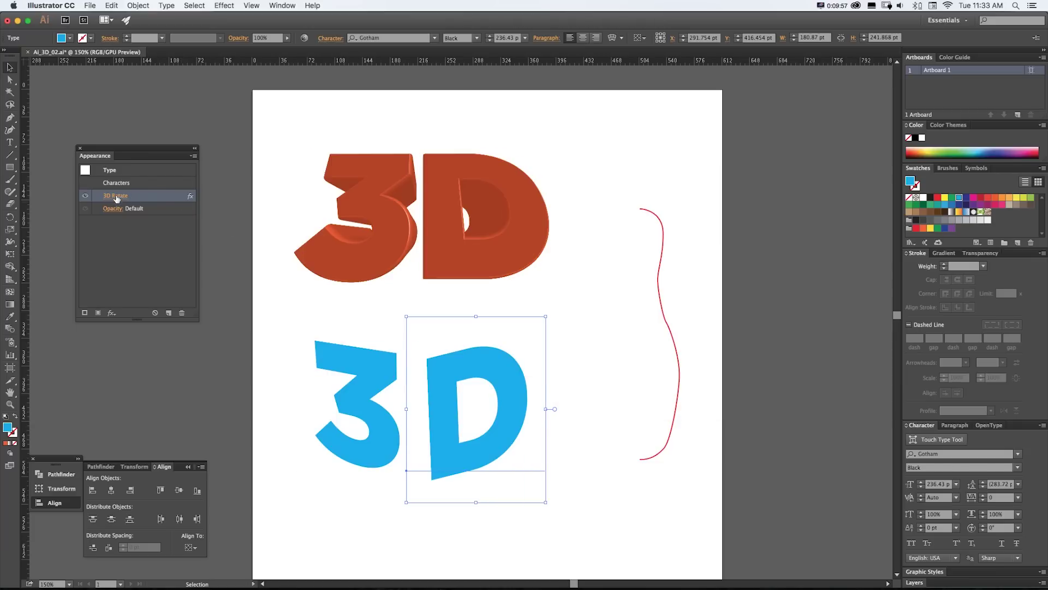
left_click(85, 197)
- Turn the D's 3D rotation back on and browse the Effect menu without applying anything
left_click(85, 196)
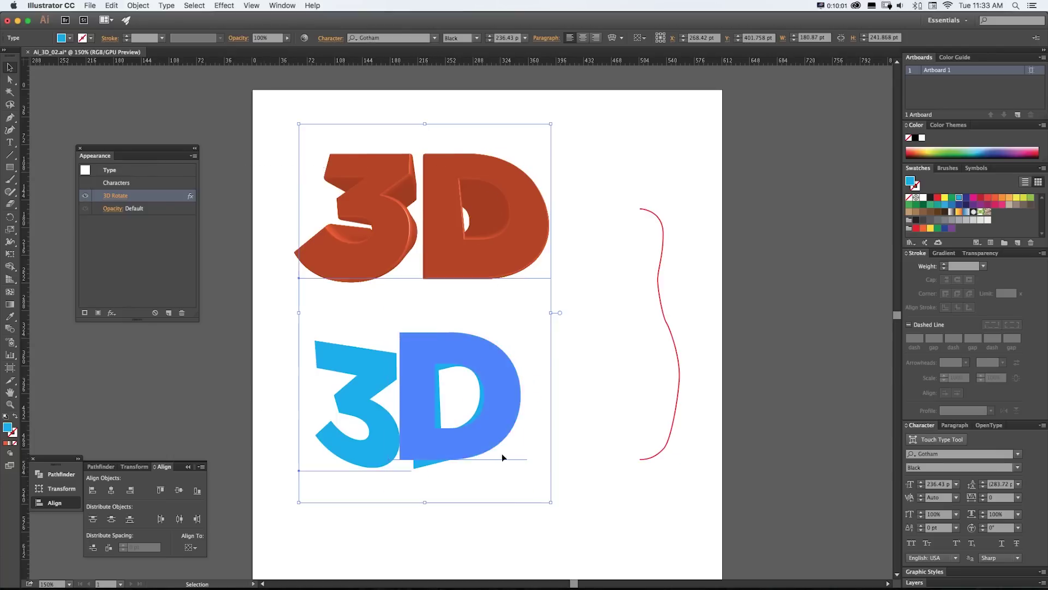
left_click(224, 6)
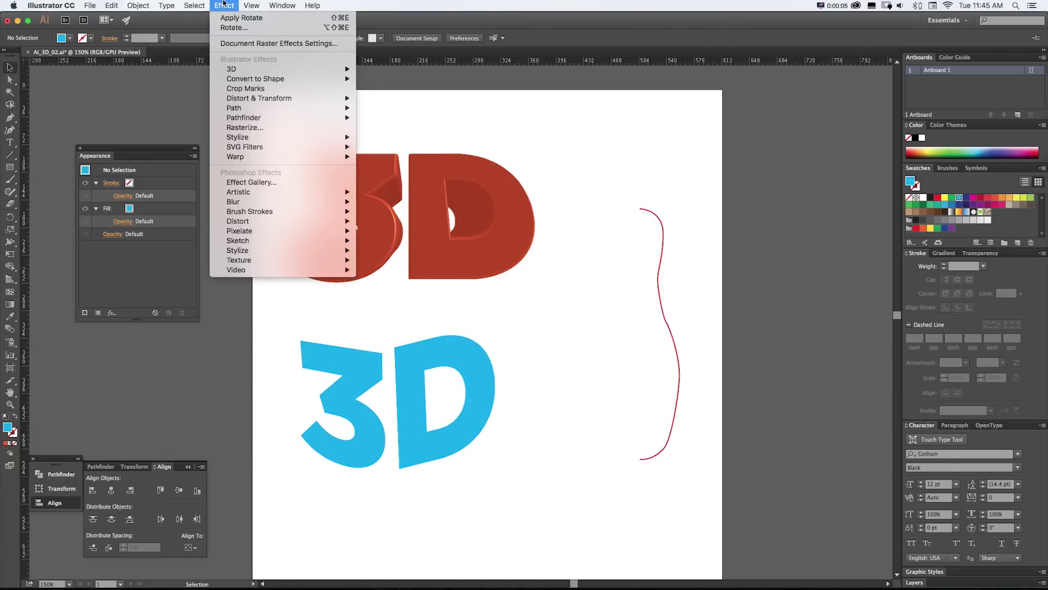
mouse_move(243, 69)
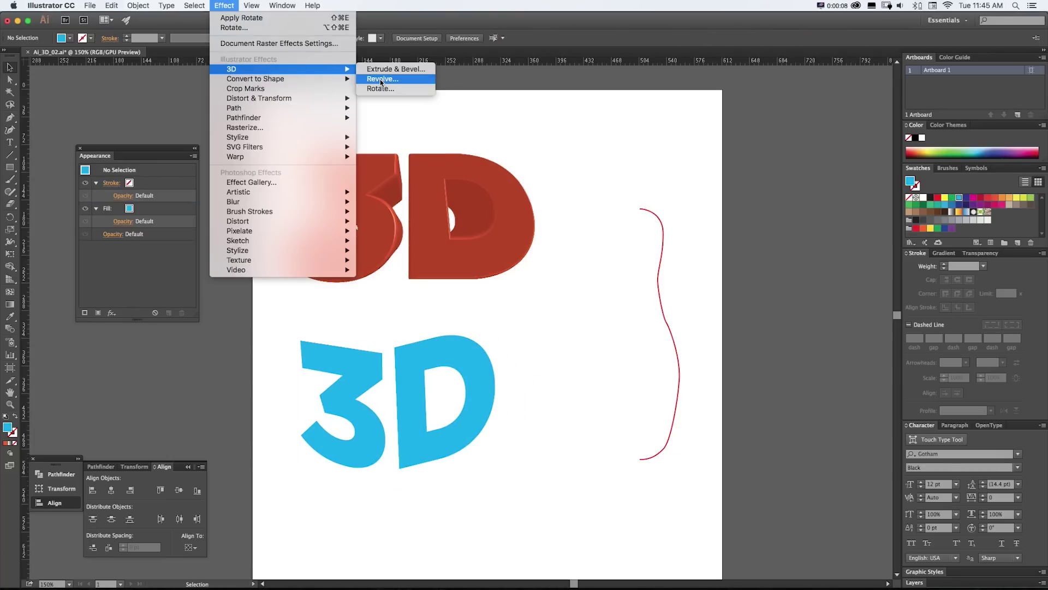
left_click(690, 171)
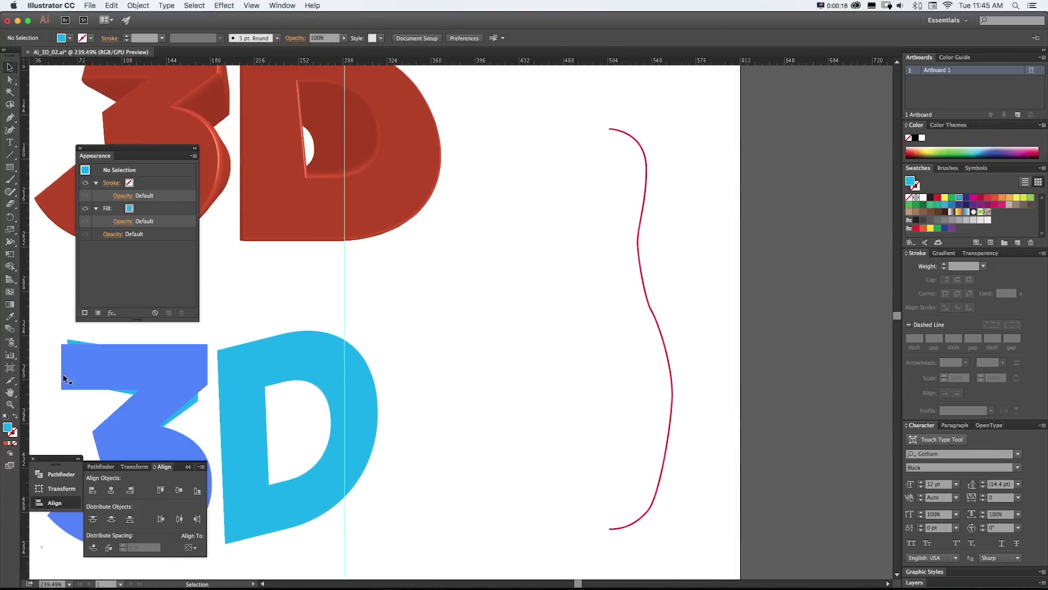
- Place a vertical guide at the curve's left end, select the red profile curve, and zoom to inspect it
left_click_drag(26, 381, 610, 401)
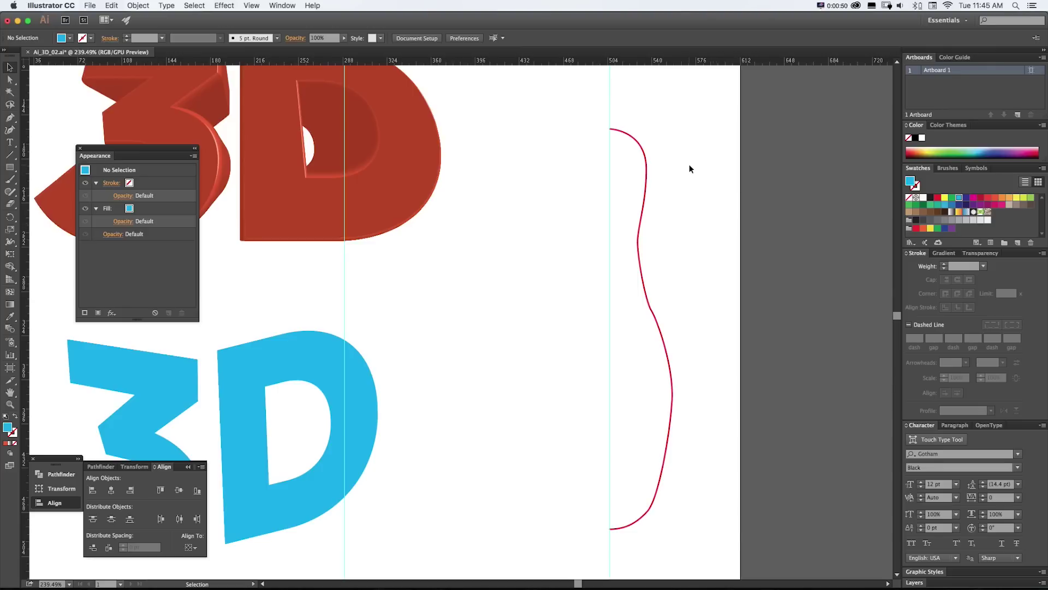
left_click(608, 146)
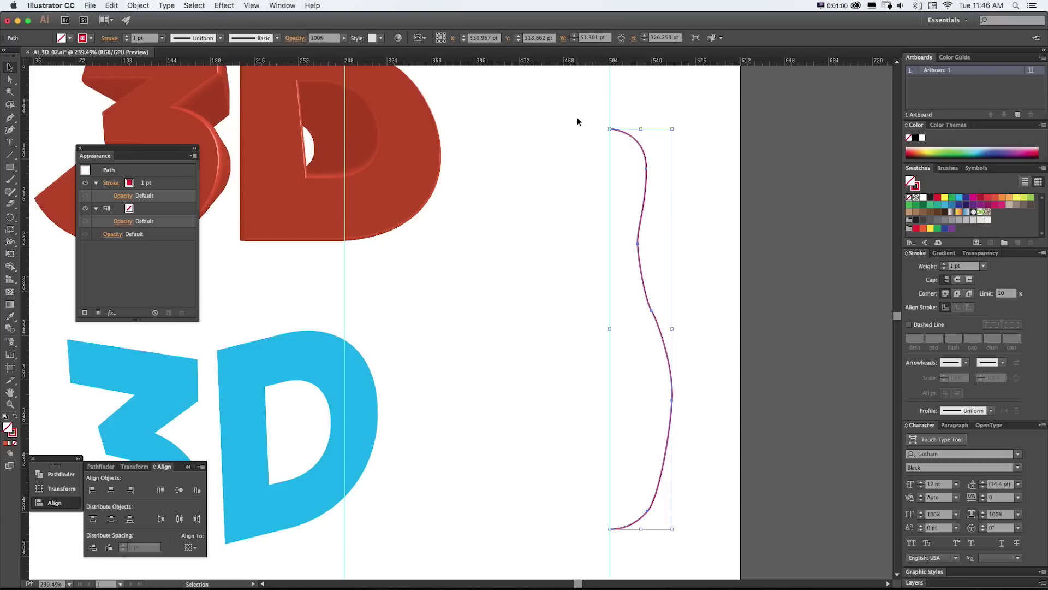
key("z")
left_click_drag(610, 132, 597, 149)
key("v")
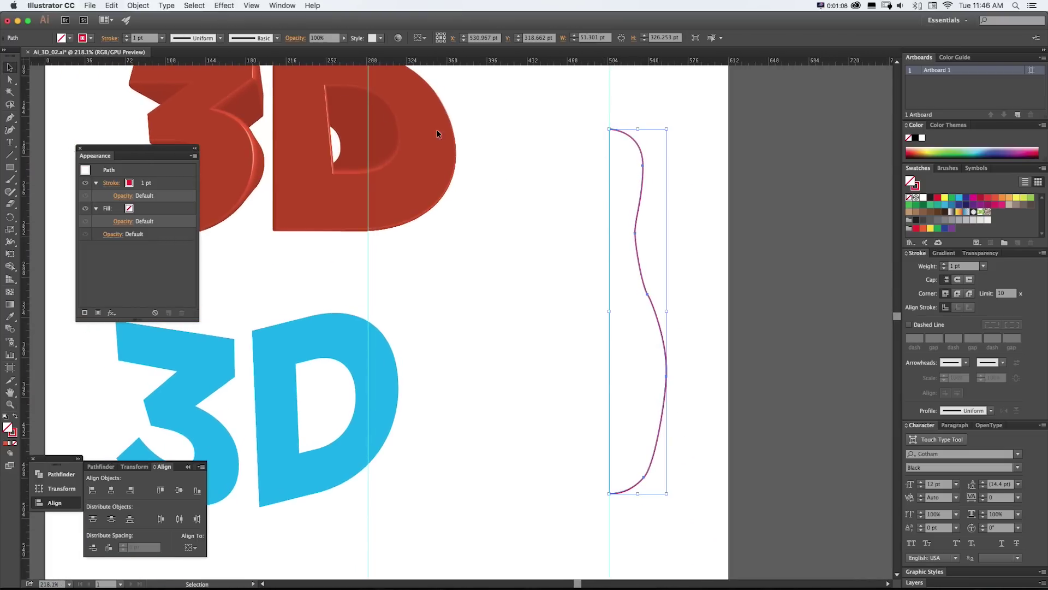
- Apply Effect > 3D > Revolve to the profile line, move the dialog aside, and turn on Preview
left_click(225, 5)
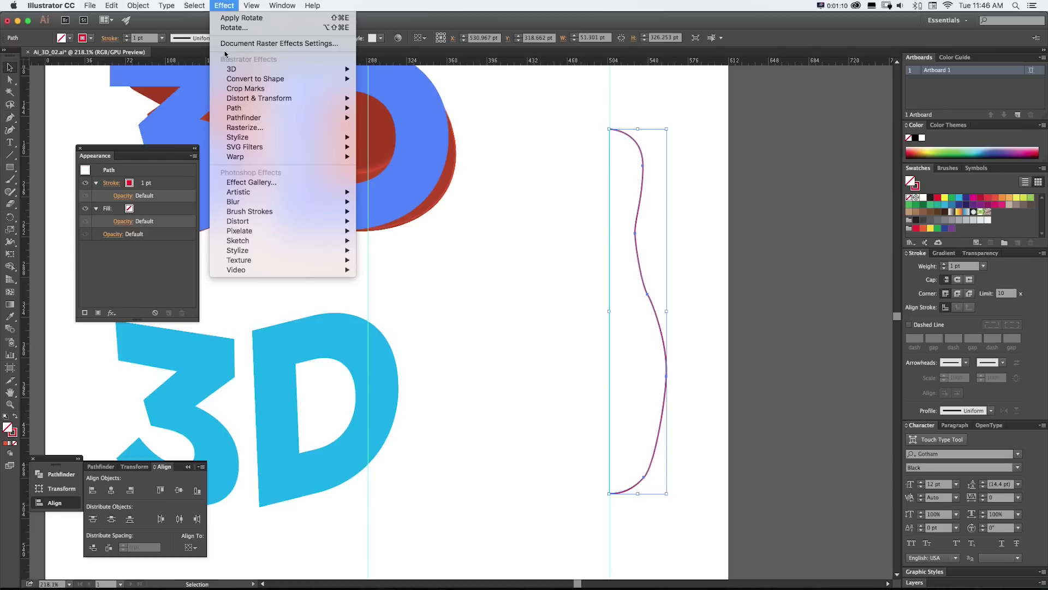
mouse_move(231, 69)
left_click(389, 79)
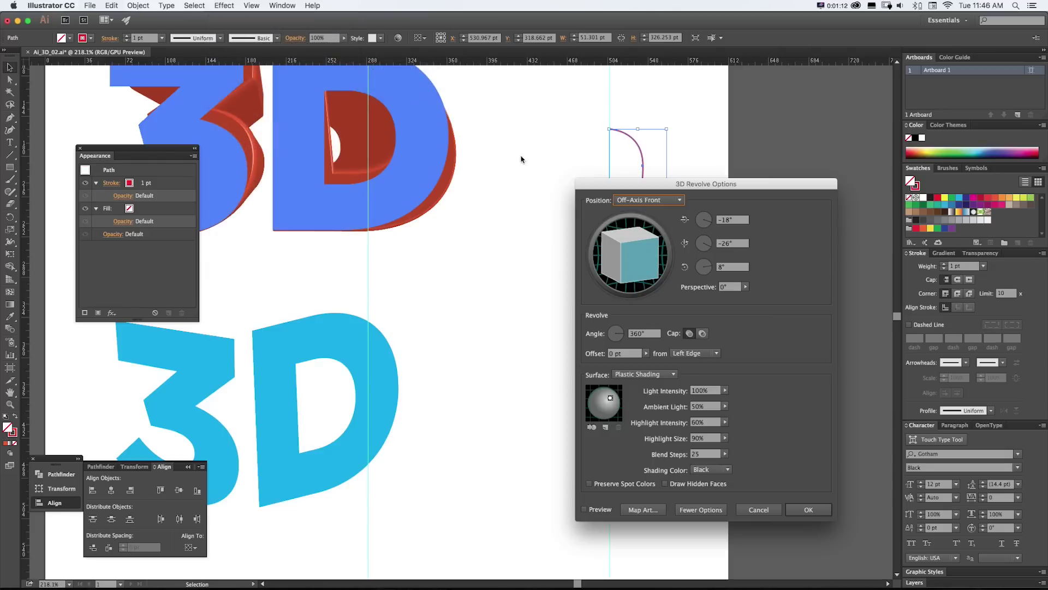
left_click_drag(606, 180, 289, 121)
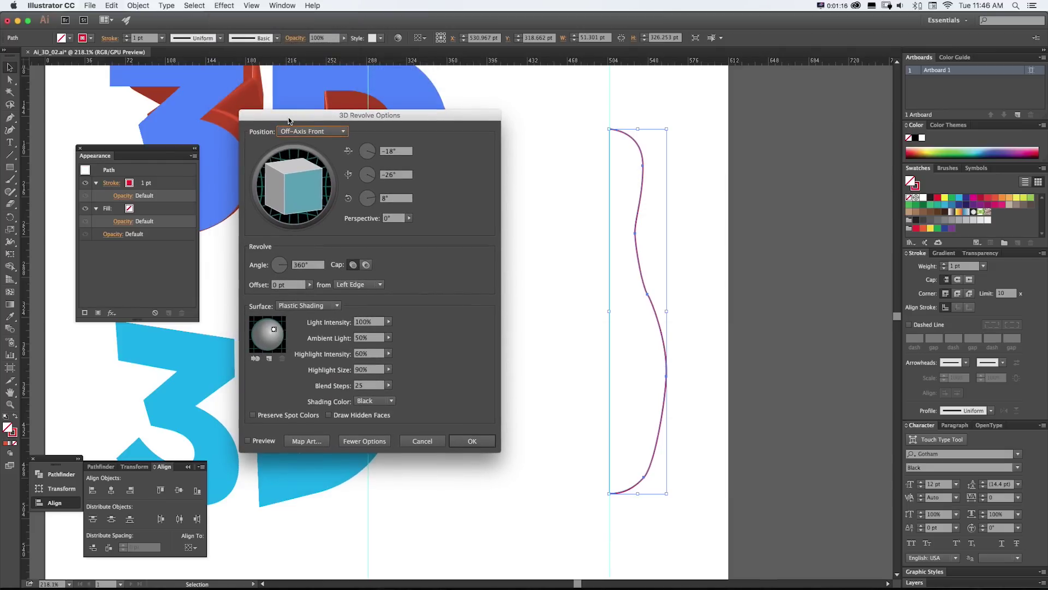
left_click(254, 440)
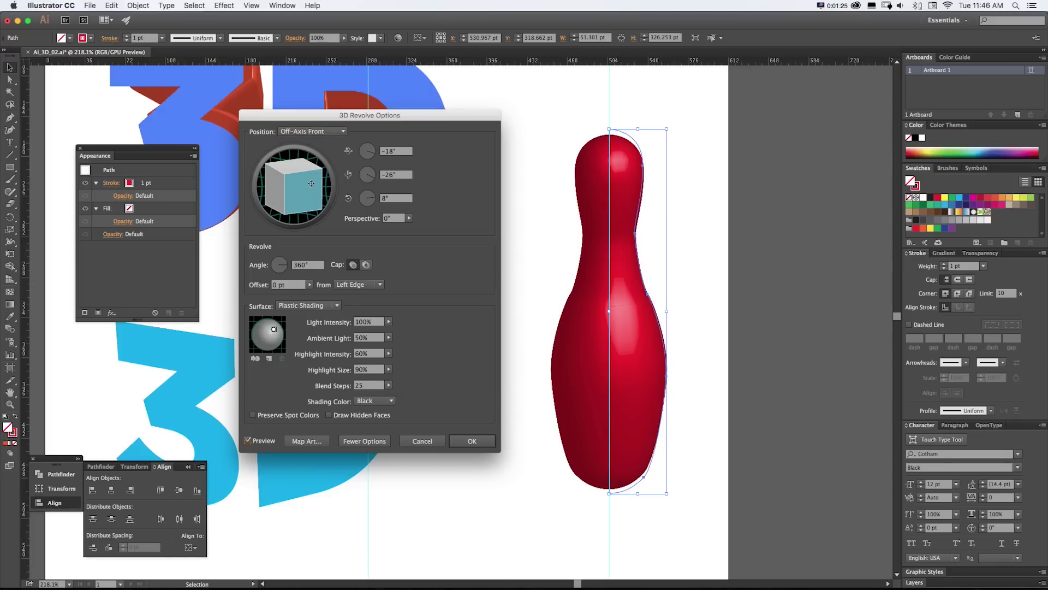
mouse_move(322, 175)
left_mouse_down()
mouse_move(298, 192)
mouse_move(292, 153)
left_mouse_up()
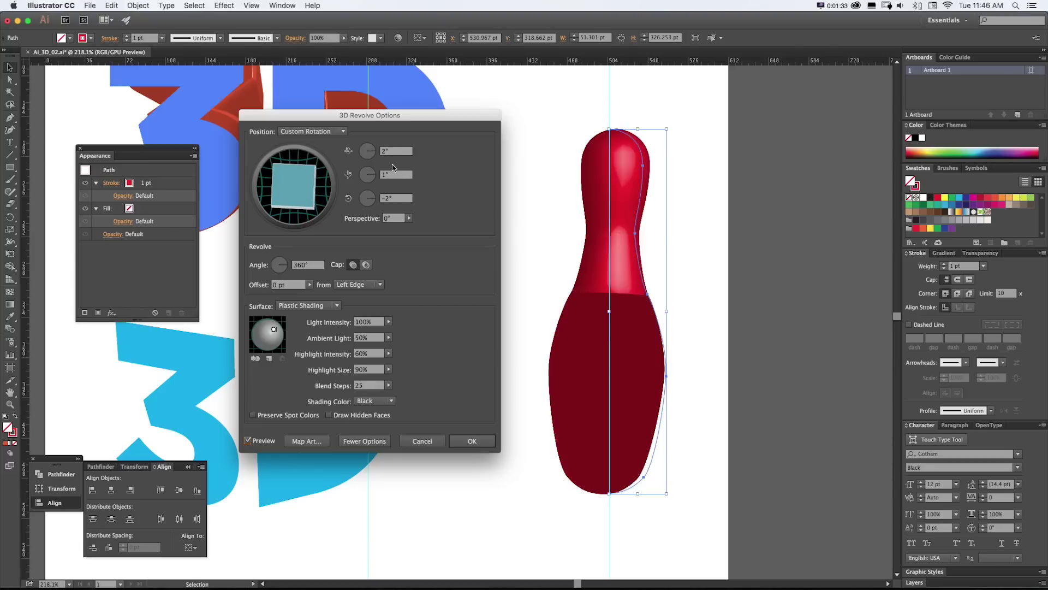
- Enter rotation angles of 0° X and 0.1° Y, then tilt the pin slightly with the trackball
type("0")
key("Tab")
type("0")
key("Tab")
type("0")
key("Tab")
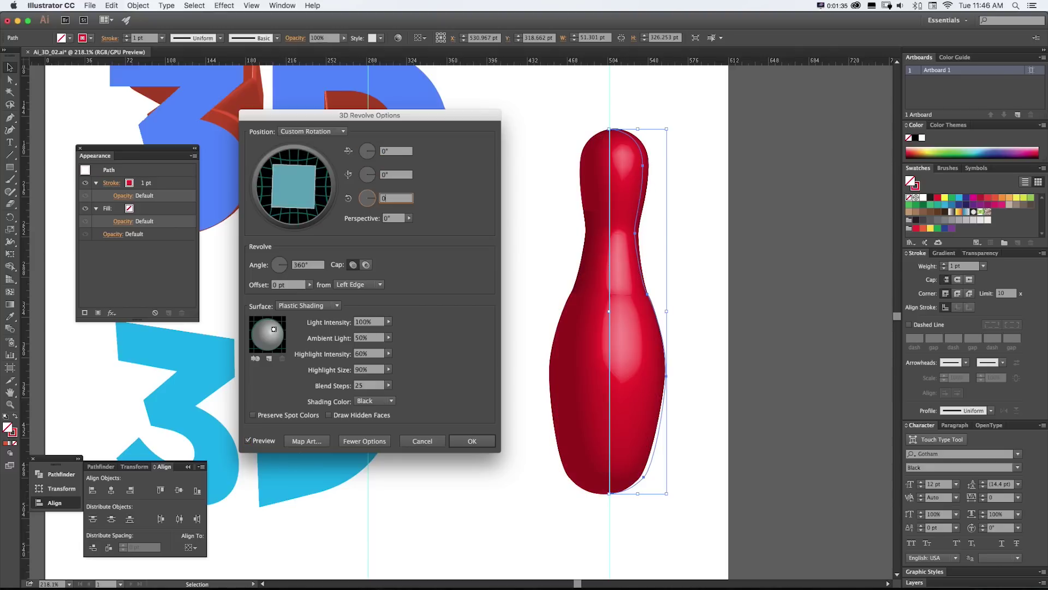
key("shift+Tab")
key("shift+Tab")
type("0.1")
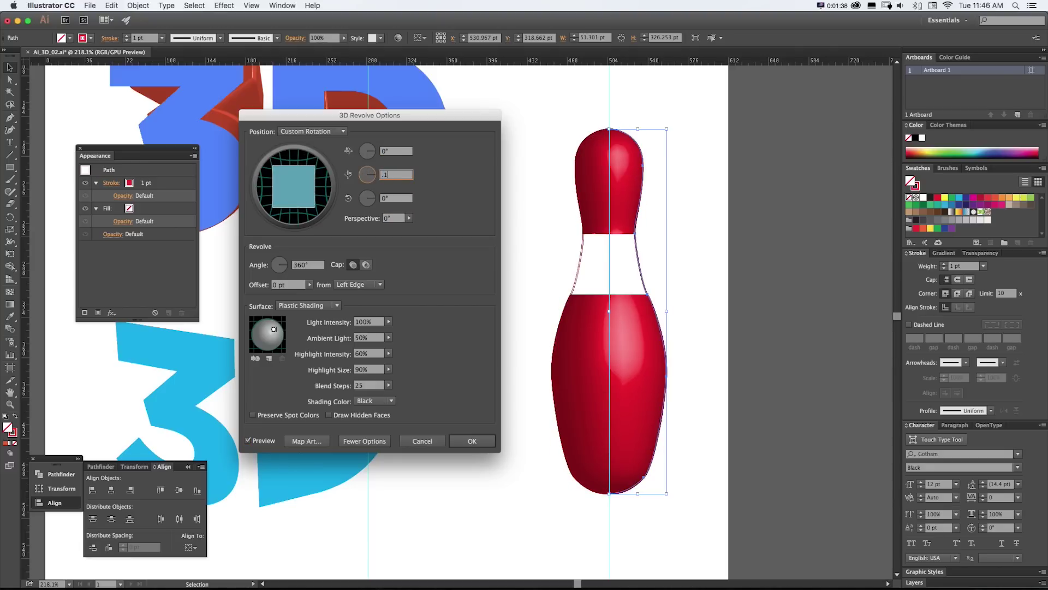
key("Tab")
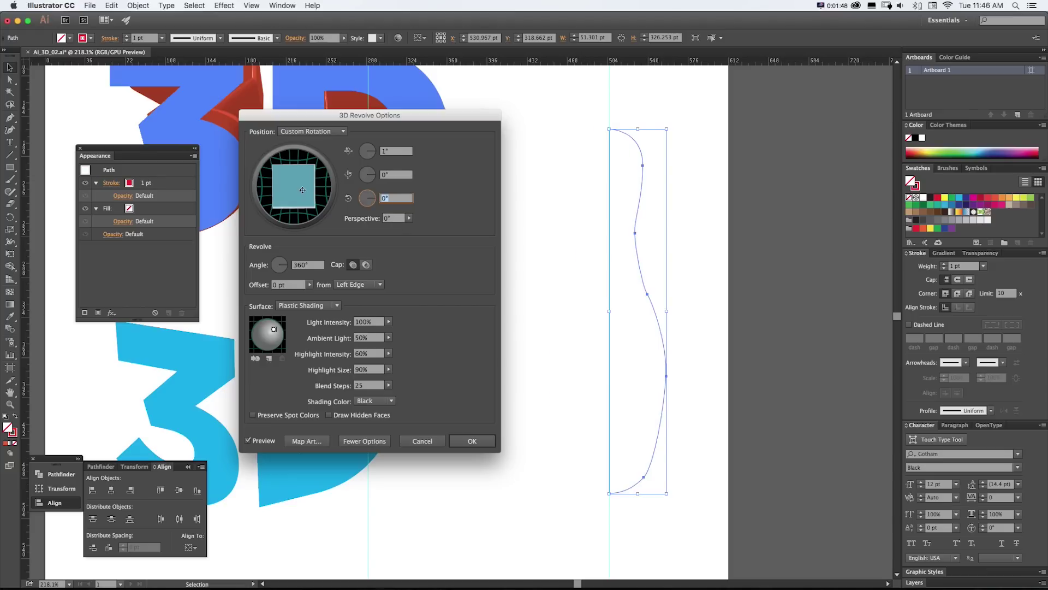
left_click_drag(300, 188, 302, 190)
- Rotate the pin, set Surface to No Shading, add about 109° perspective, and apply the revolve
mouse_move(303, 190)
left_mouse_down()
mouse_move(295, 202)
mouse_move(296, 179)
left_mouse_up()
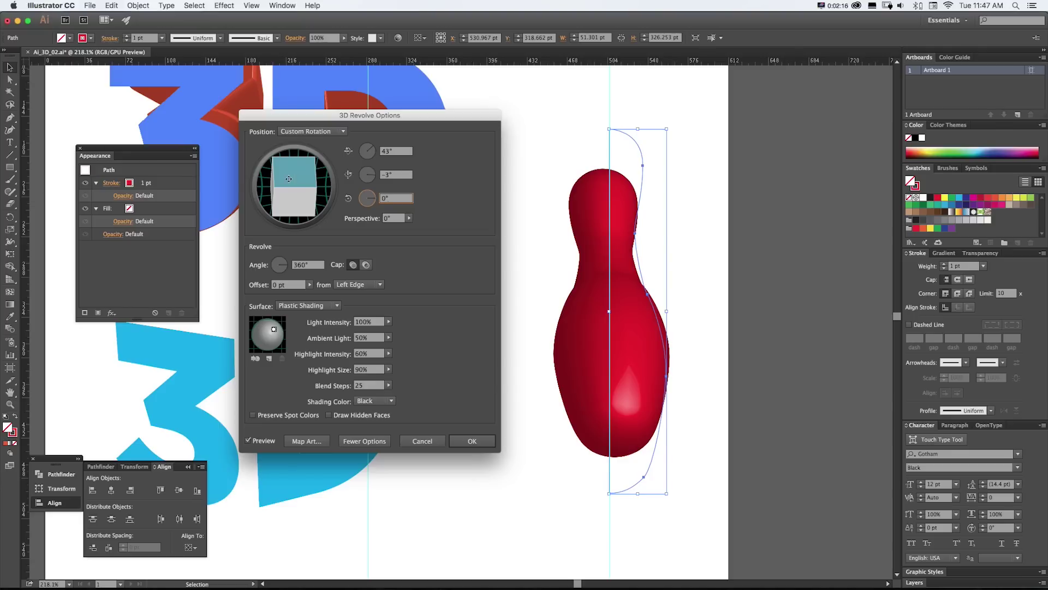
left_click_drag(288, 178, 291, 183)
left_click(305, 306)
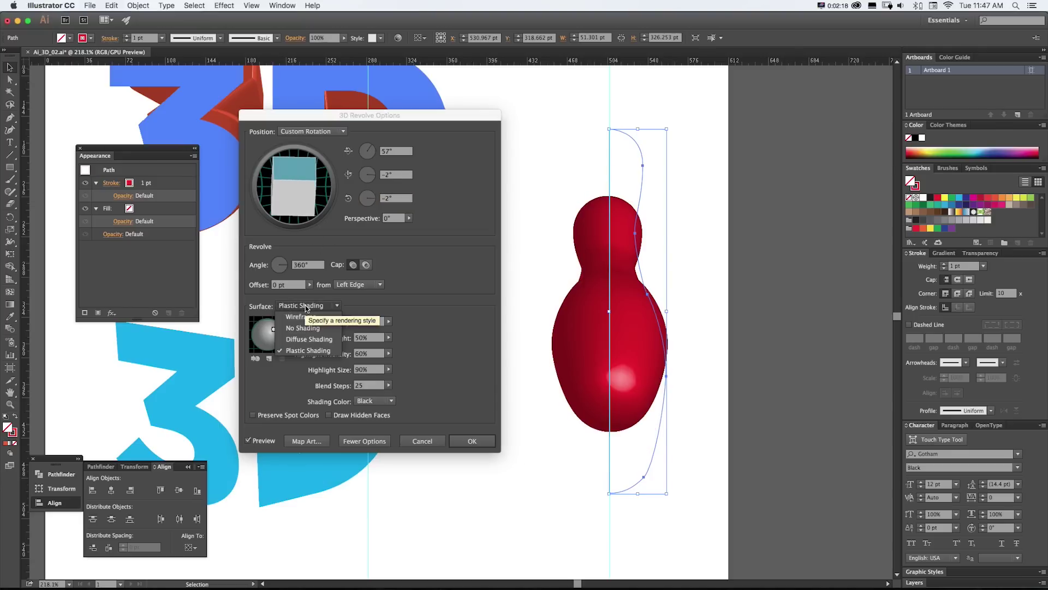
left_click(302, 327)
mouse_move(306, 189)
left_mouse_down()
mouse_move(296, 173)
mouse_move(296, 196)
left_mouse_up()
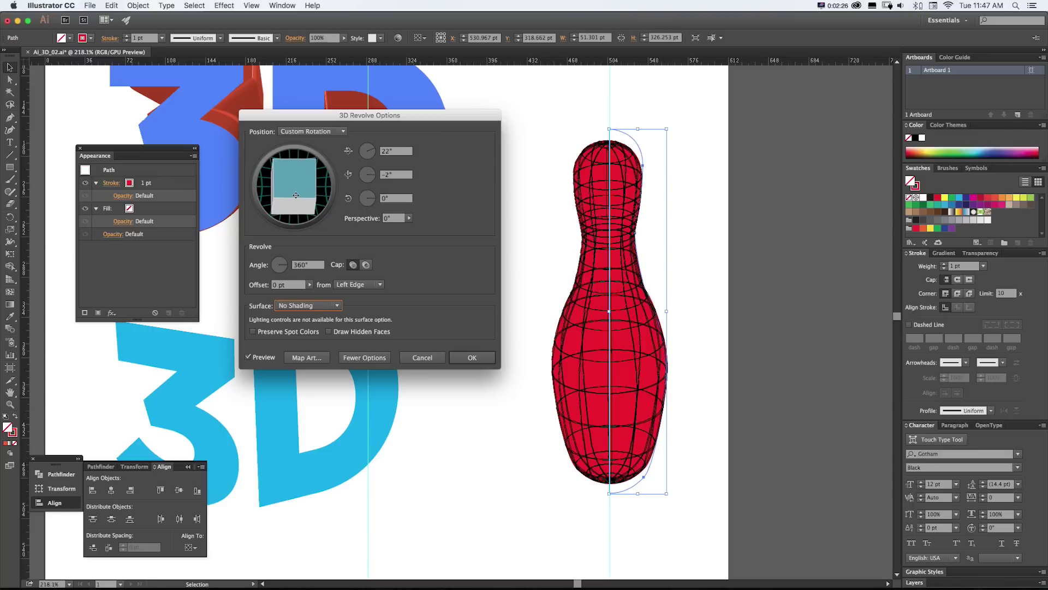
left_click_drag(296, 195, 283, 186)
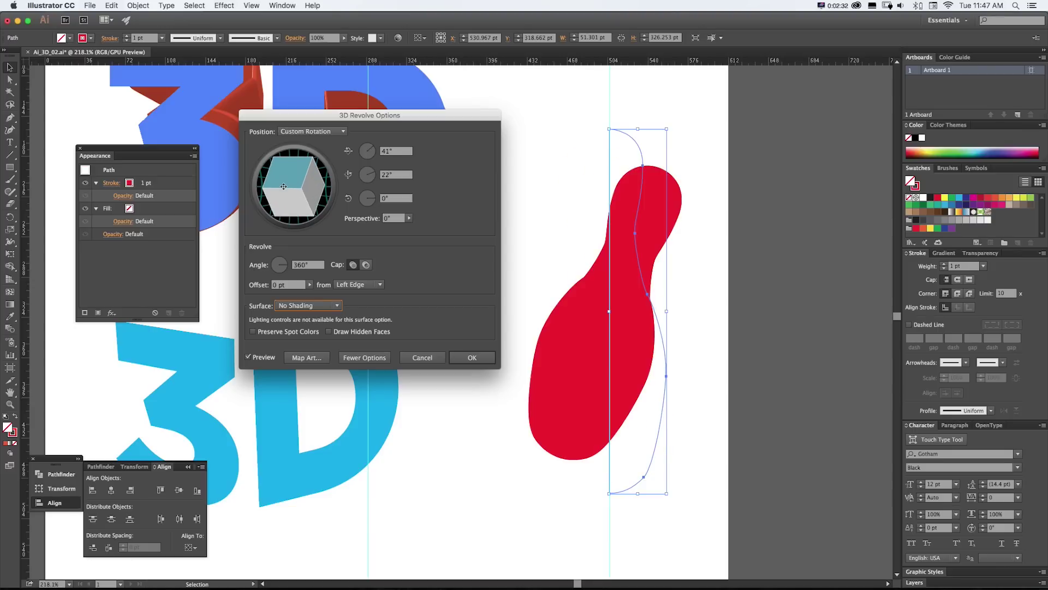
mouse_move(409, 218)
left_mouse_down()
mouse_move(375, 229)
mouse_move(394, 228)
left_mouse_up()
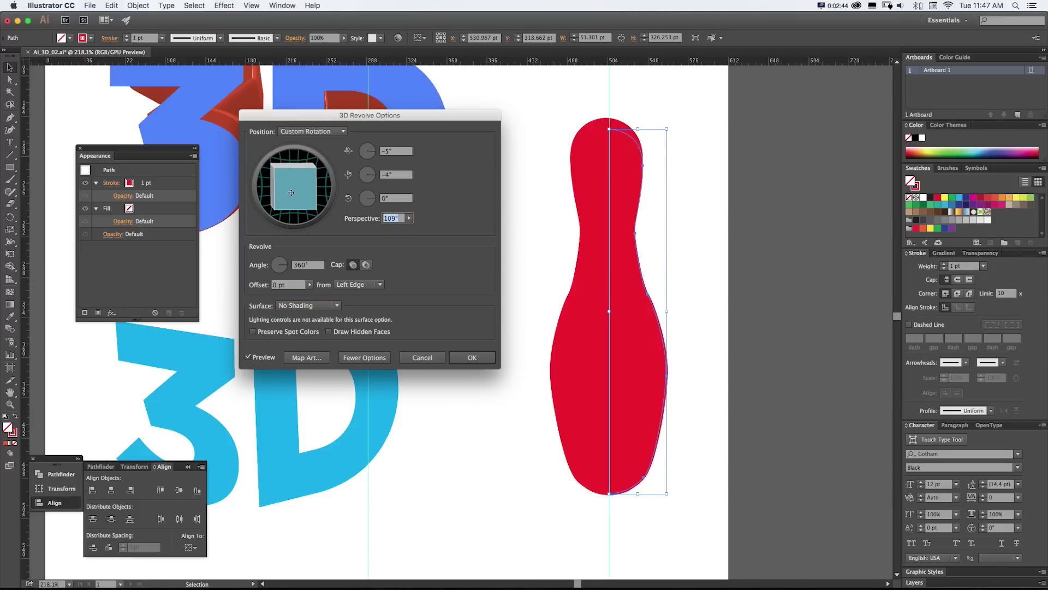
left_click_drag(292, 188, 291, 183)
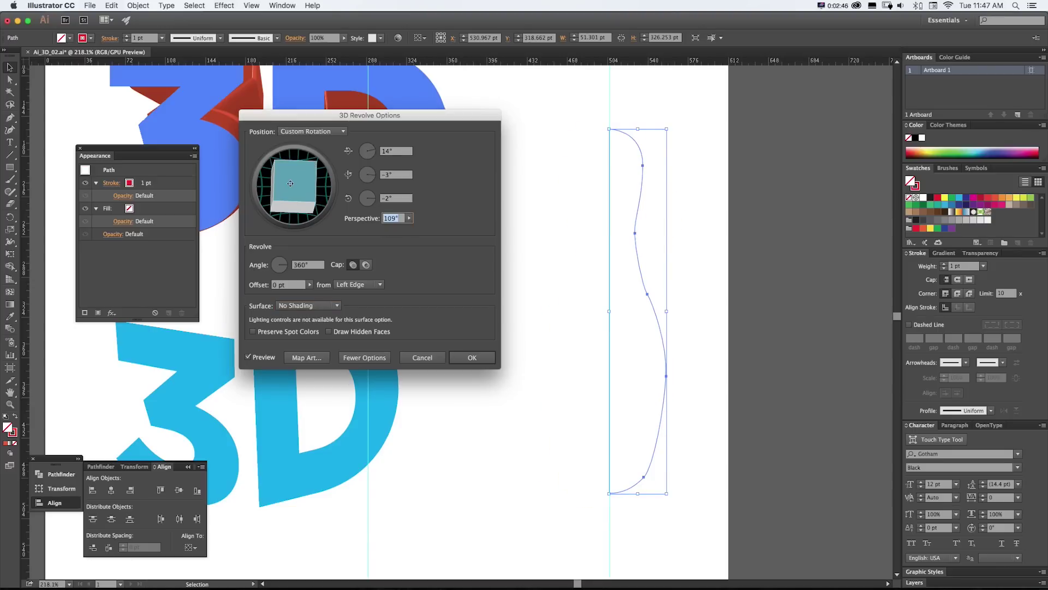
left_click(469, 358)
- Select the pin's profile path and drag its top anchor to reshape the pin's top
left_click(767, 321)
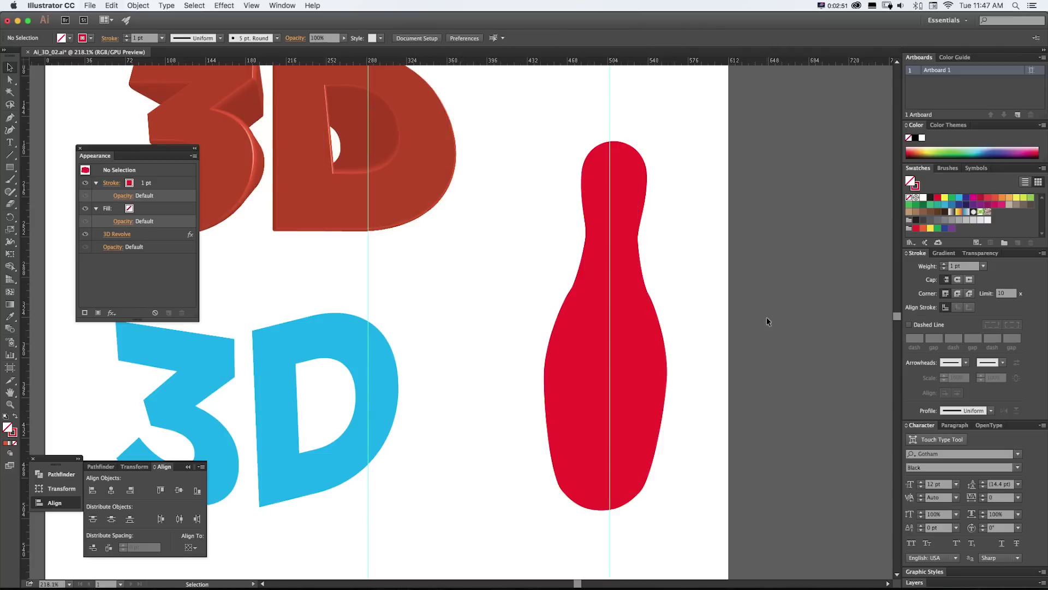
left_click(624, 237)
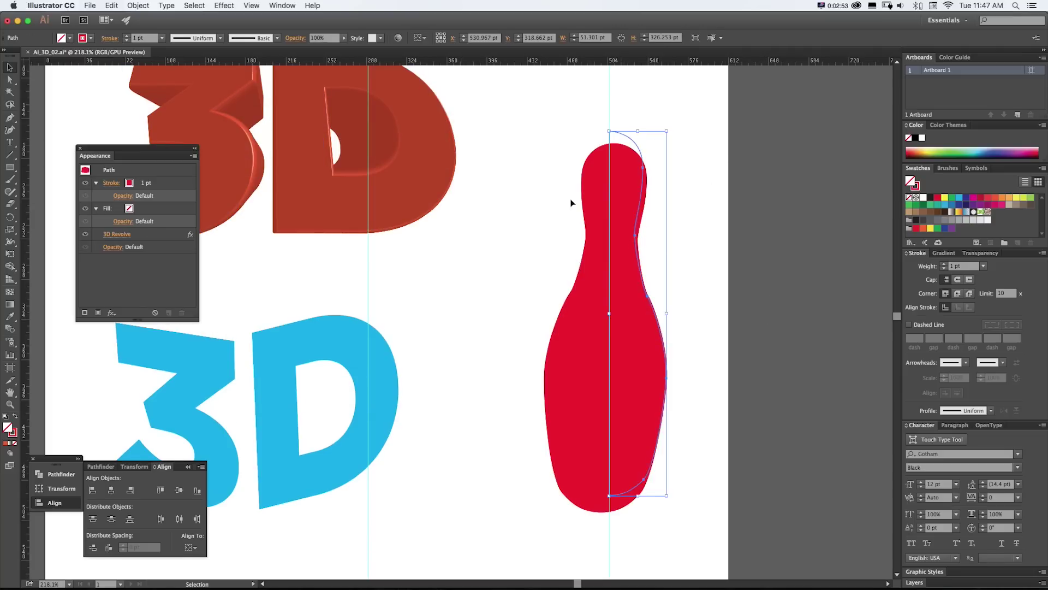
key("a")
left_click_drag(609, 131, 620, 122)
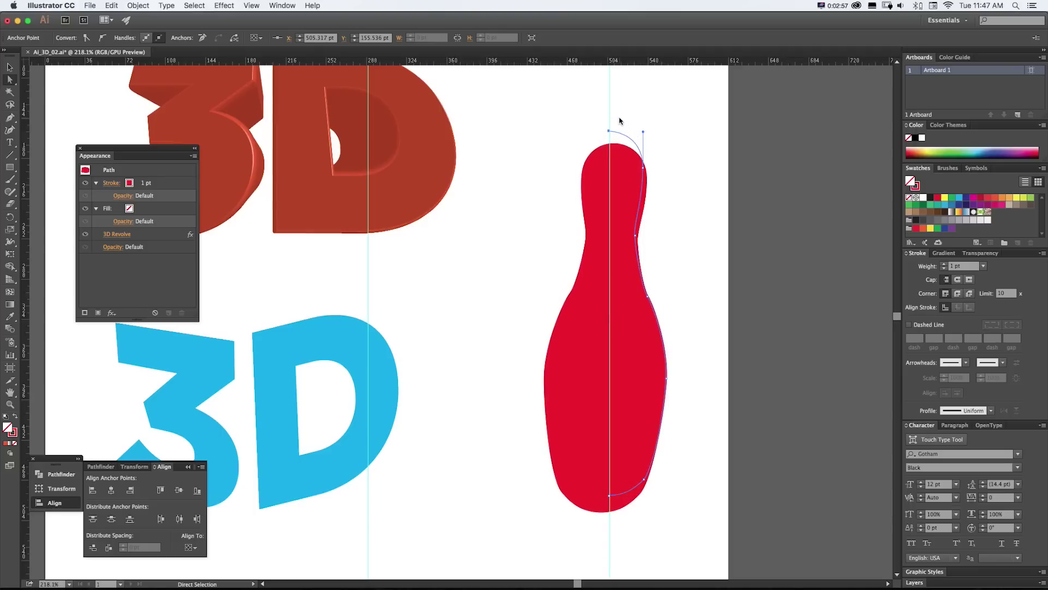
key("v")
- Reopen the pin's 3D Revolve effect from the Appearance panel and accept the settings
left_click(118, 234)
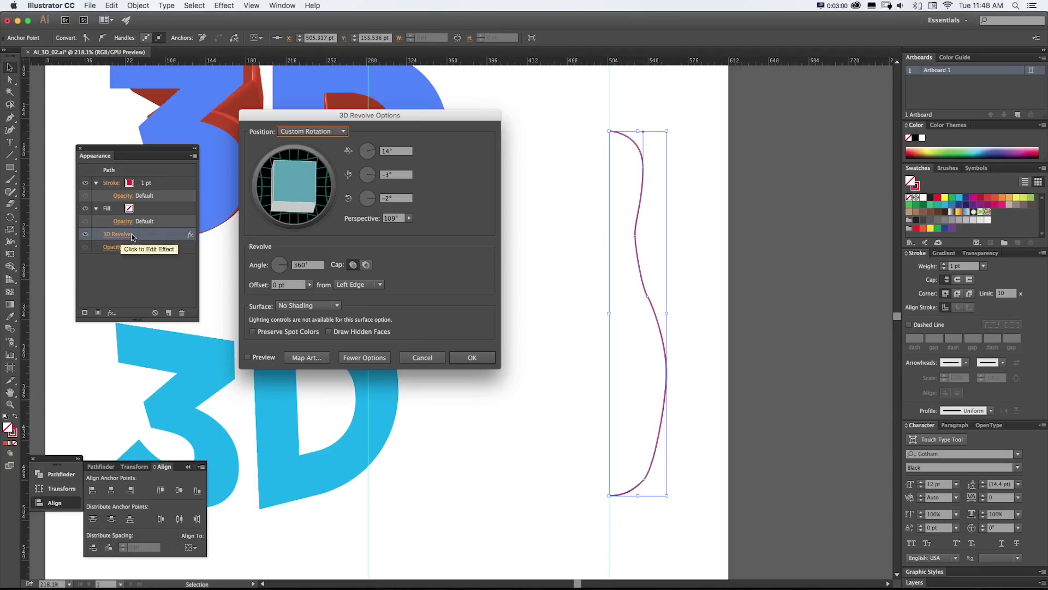
left_click(471, 357)
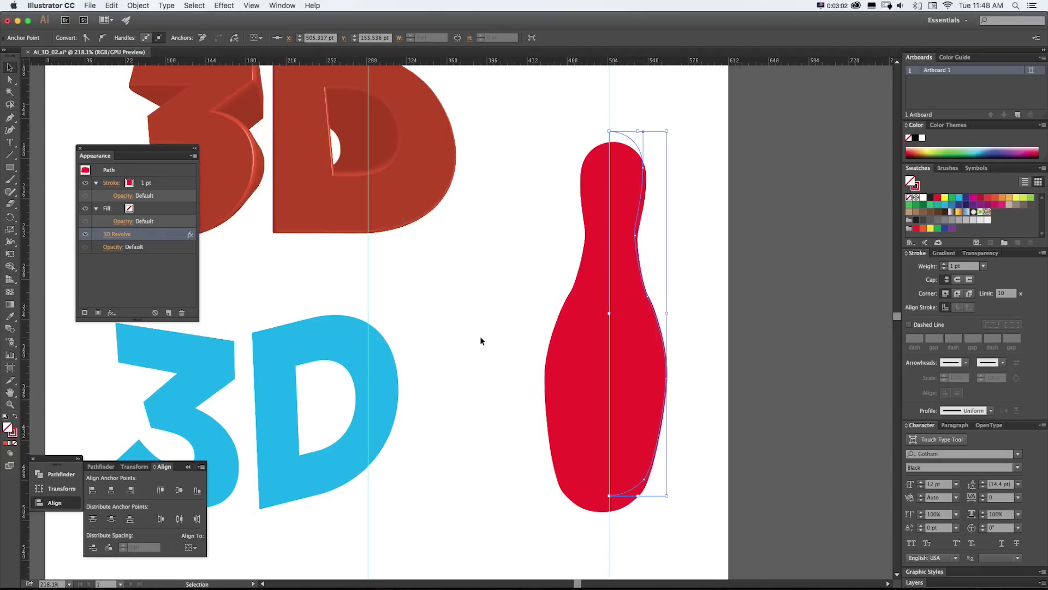
scroll(479, 336, "left", 2)
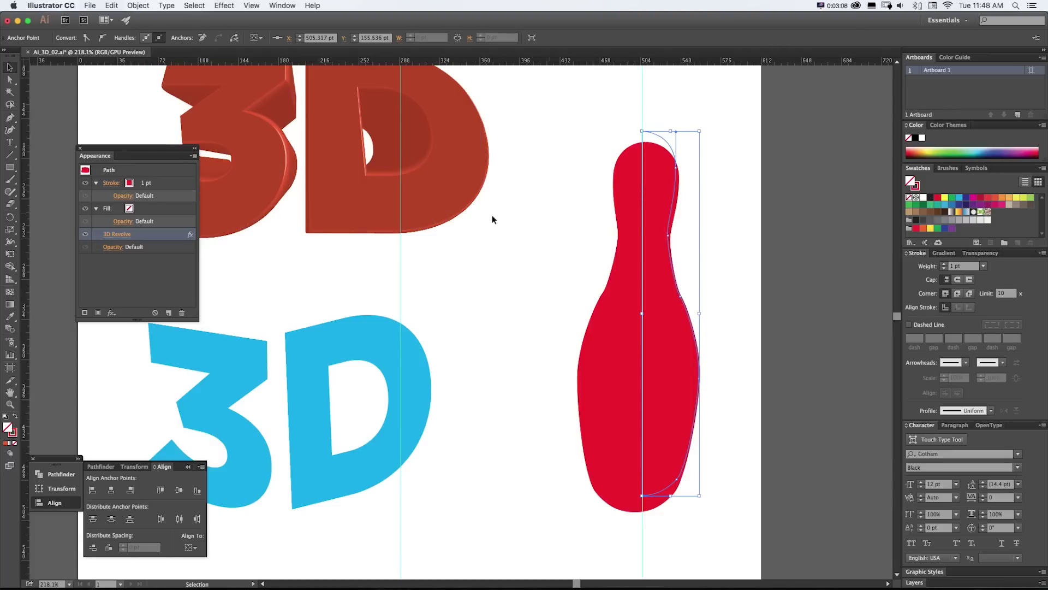
left_click(469, 191)
- Expand the pin's 3D appearance with Object > Expand Appearance and zoom in on the lower ellipse
left_click(166, 5)
mouse_move(138, 6)
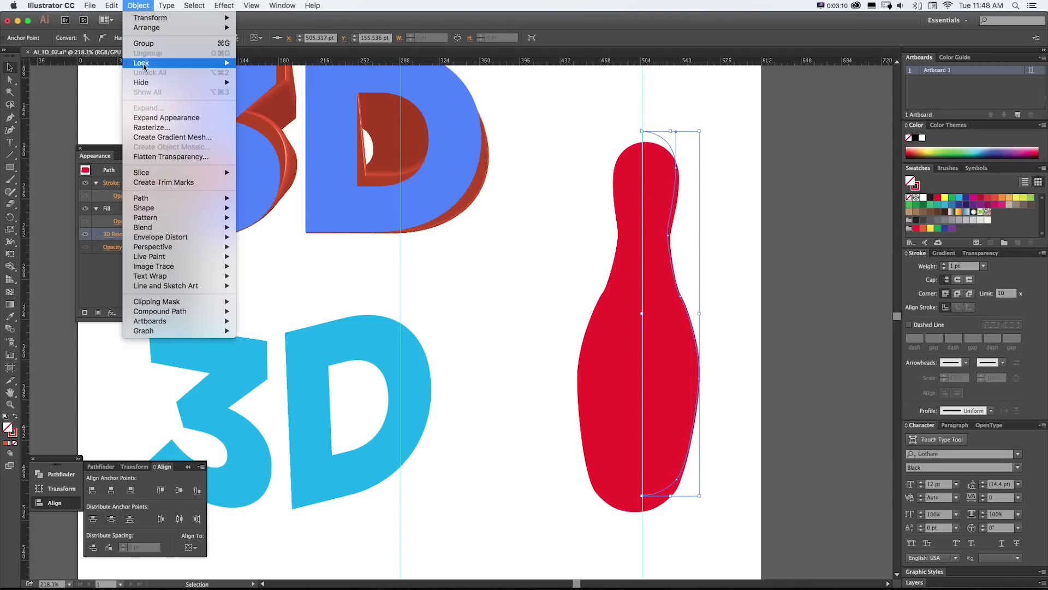
left_click(143, 118)
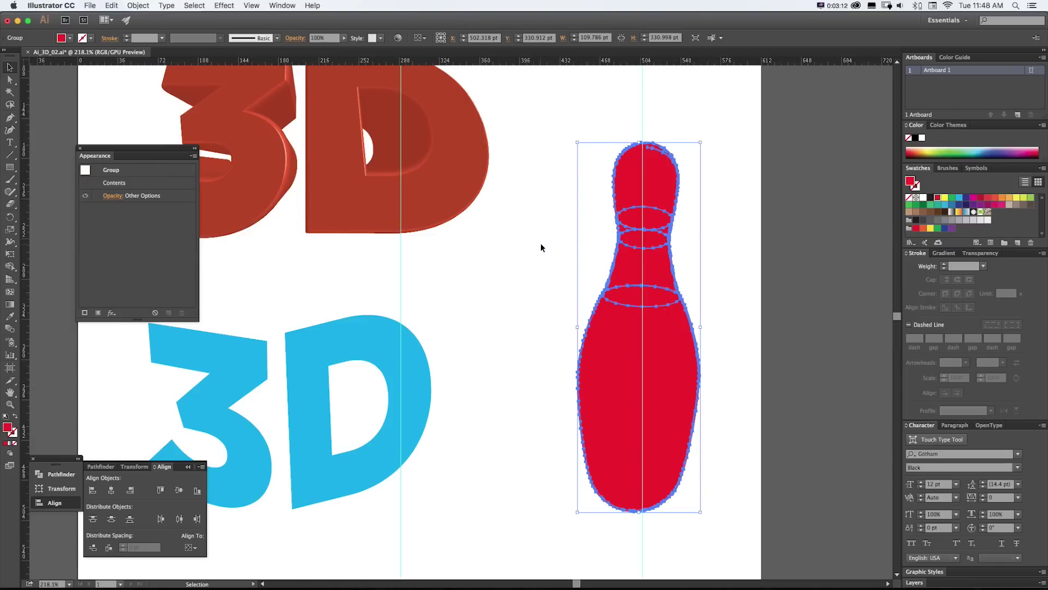
left_click(559, 228)
left_click(679, 360)
key("z")
left_click_drag(669, 311, 628, 327)
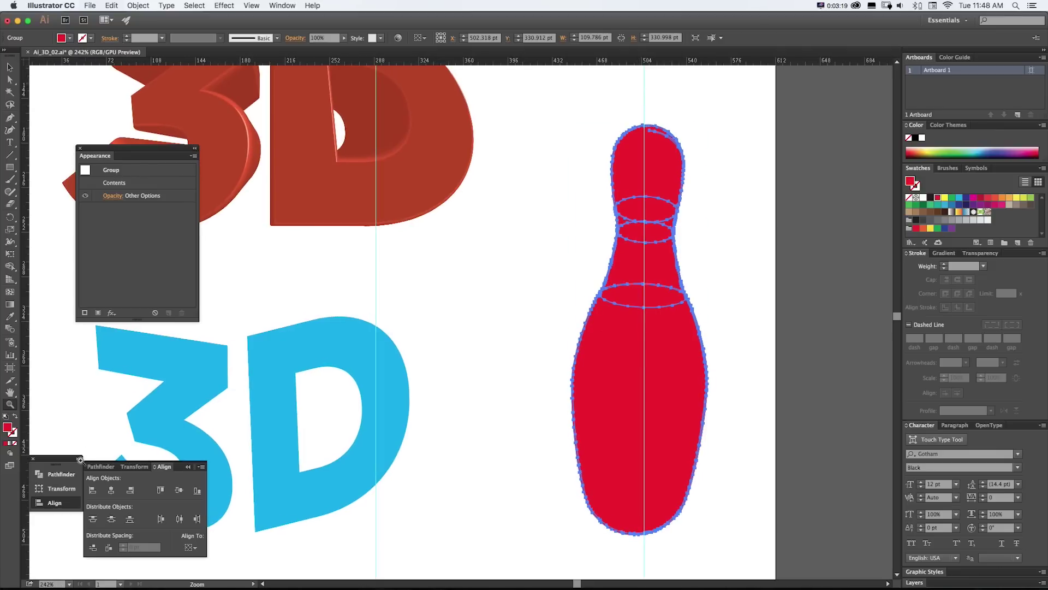
key("v")
- Unite the expanded pin's pieces into one shape with Pathfinder and zoom to check the result
left_click(104, 468)
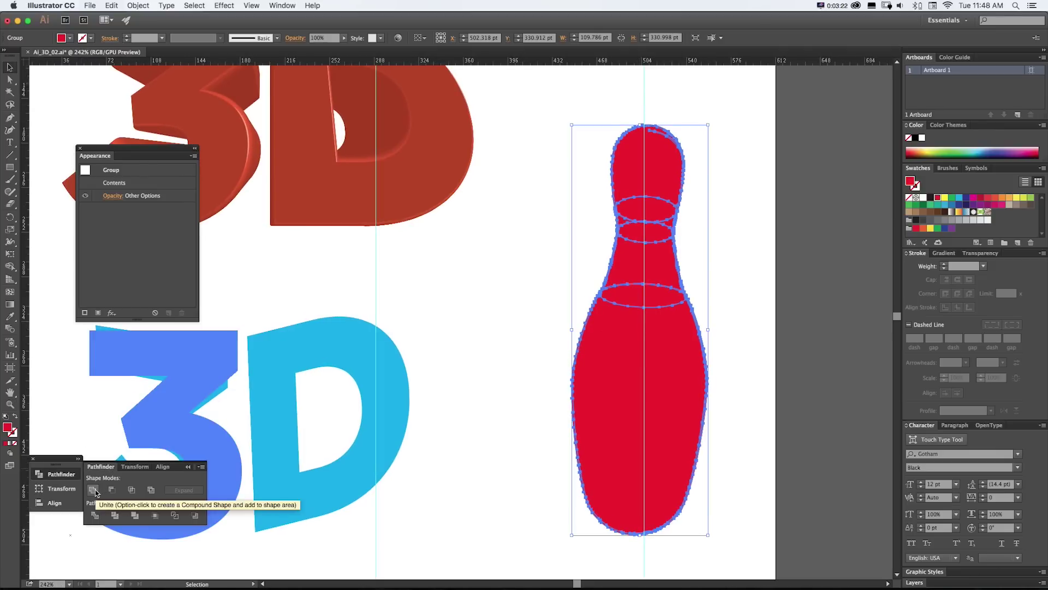
left_click(94, 490)
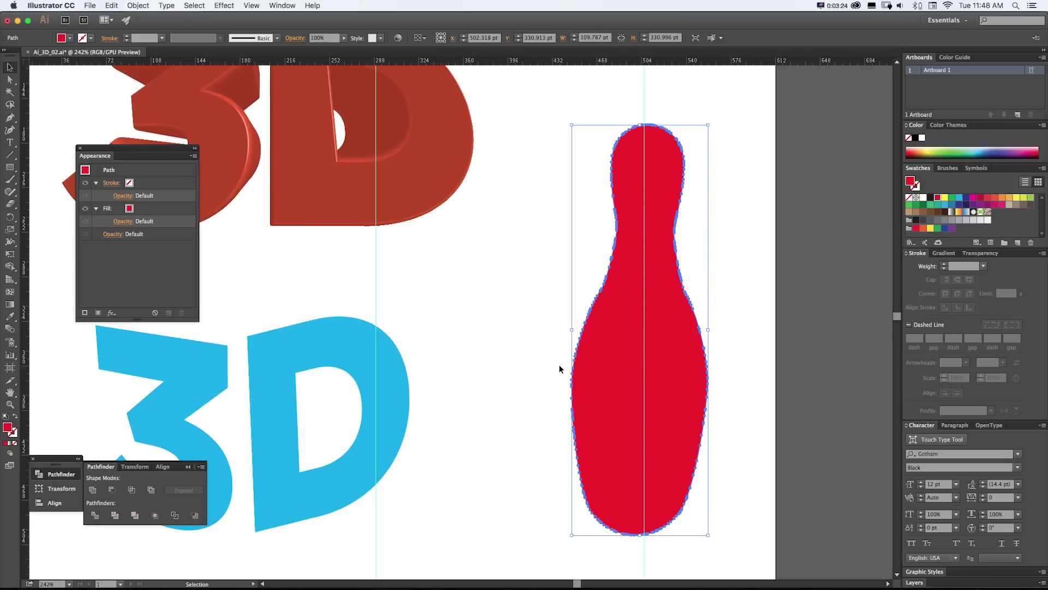
key("z")
left_click_drag(627, 341, 692, 345)
key("v")
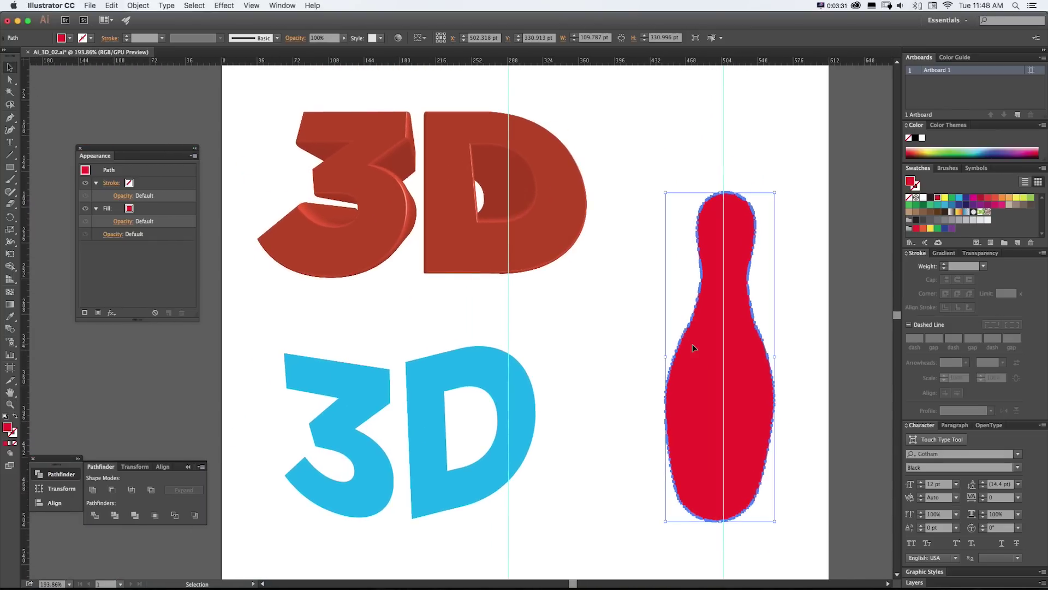